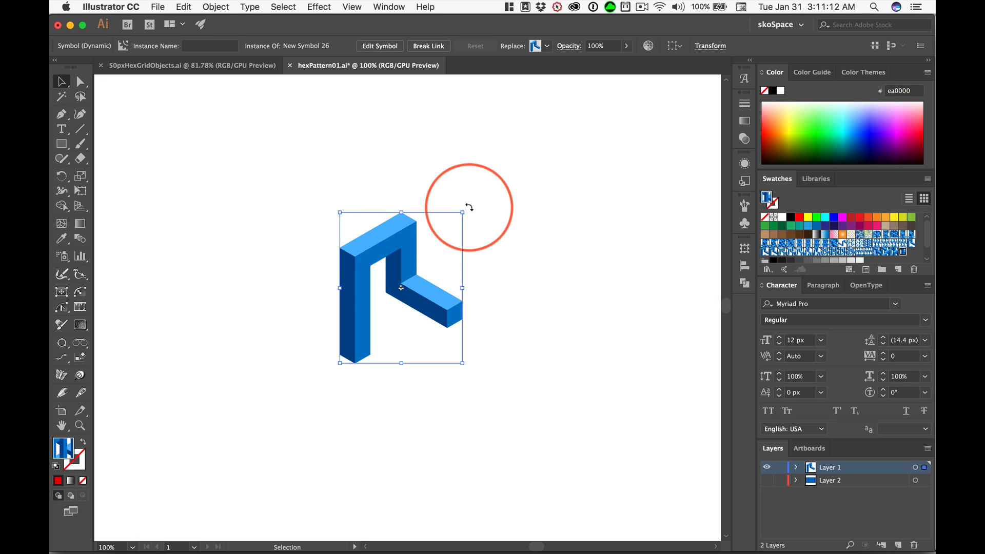
Rotate the blue 3D symbol a quarter turn counter-clockwise and make a pattern from it.
left_click_drag(468, 207, 288, 179)
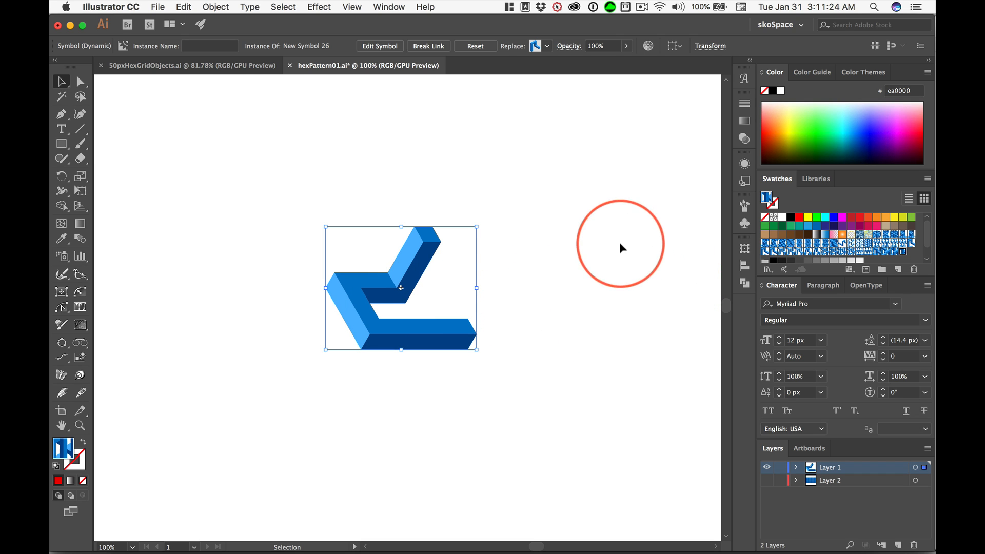
left_click(211, 7)
mouse_move(239, 306)
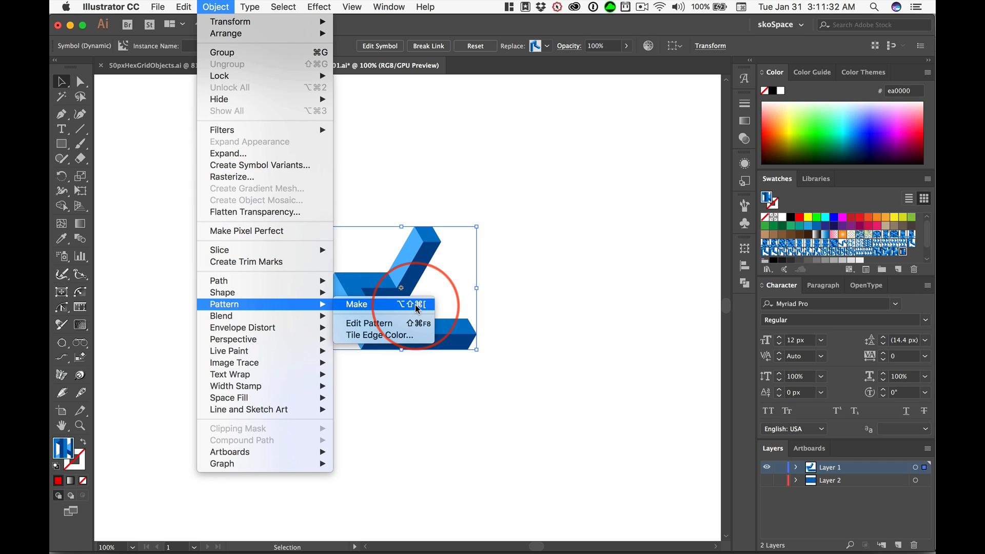
mouse_move(184, 7)
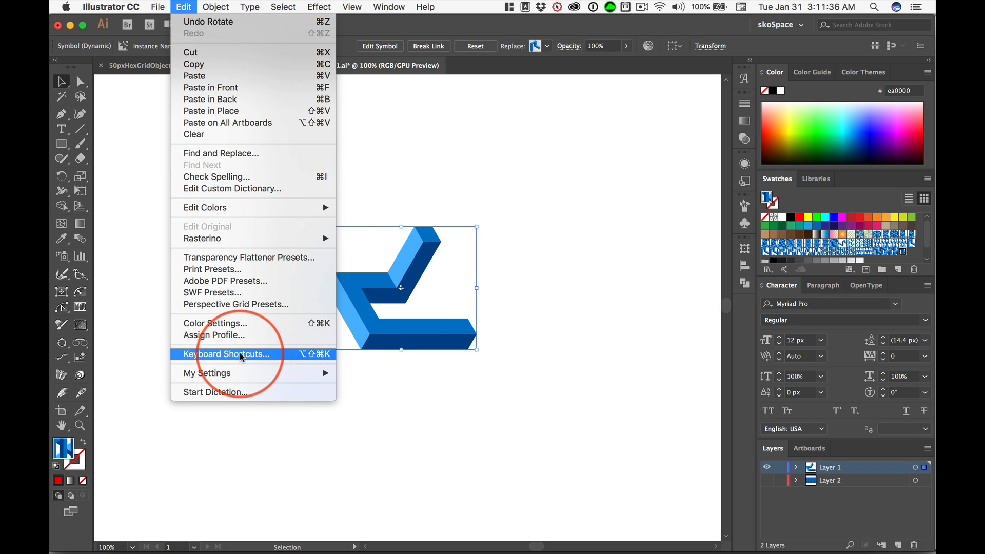
left_click(215, 7)
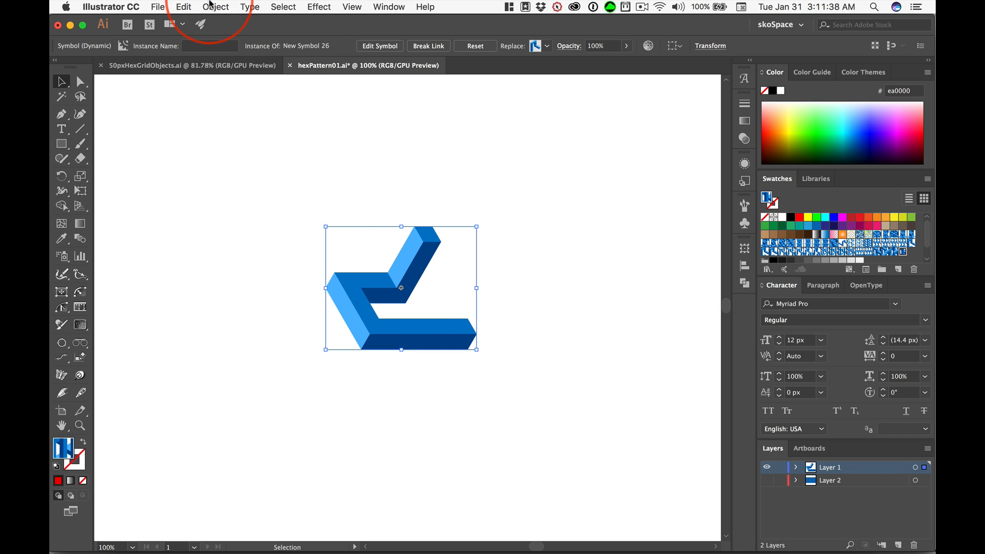
left_click(215, 7)
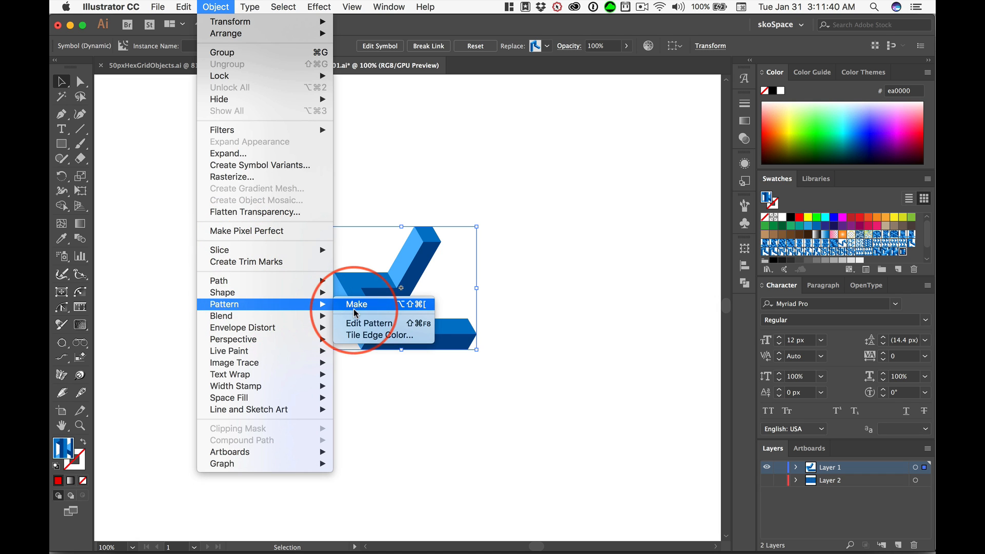
left_click(229, 5)
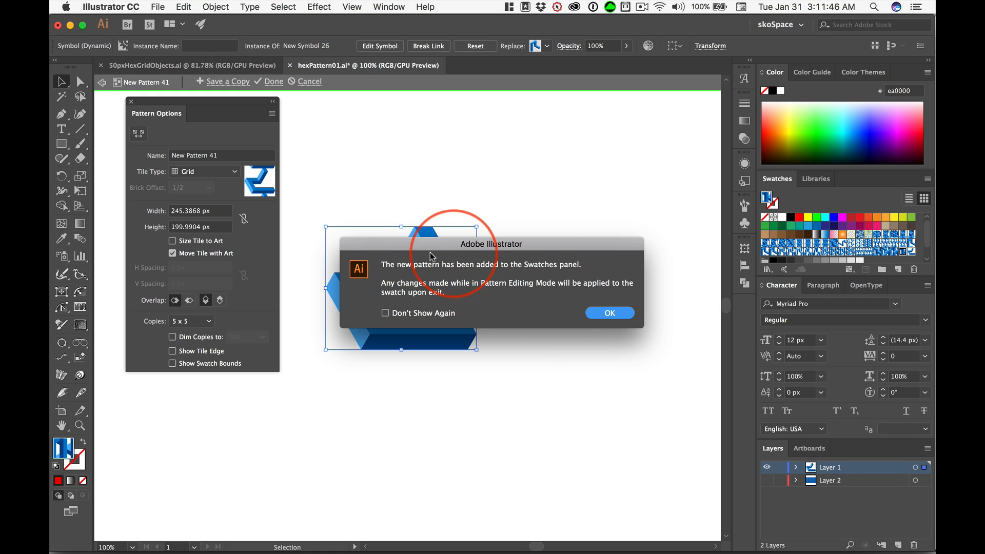
Accept the new-pattern notice with Don't Show Again enabled.
left_click_drag(418, 242, 468, 250)
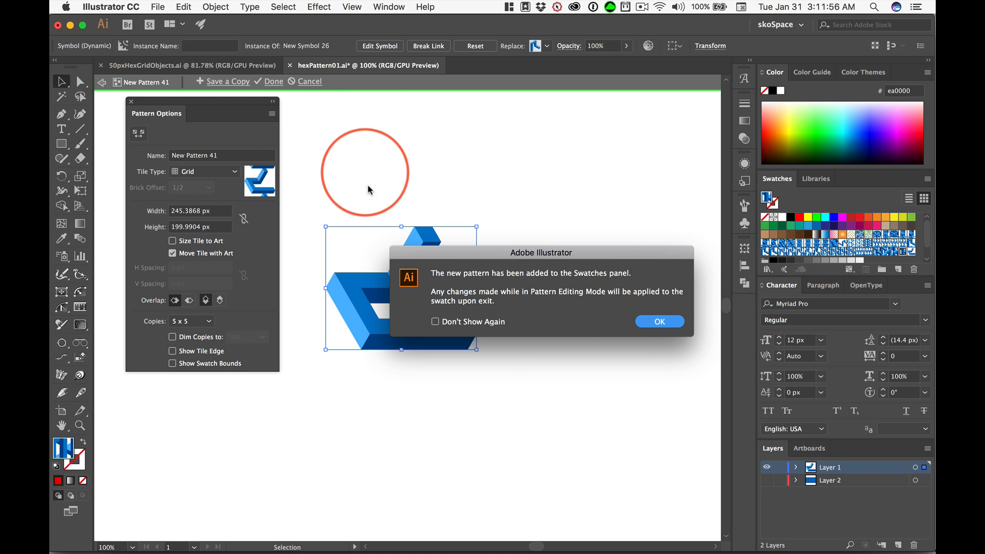
left_click(436, 322)
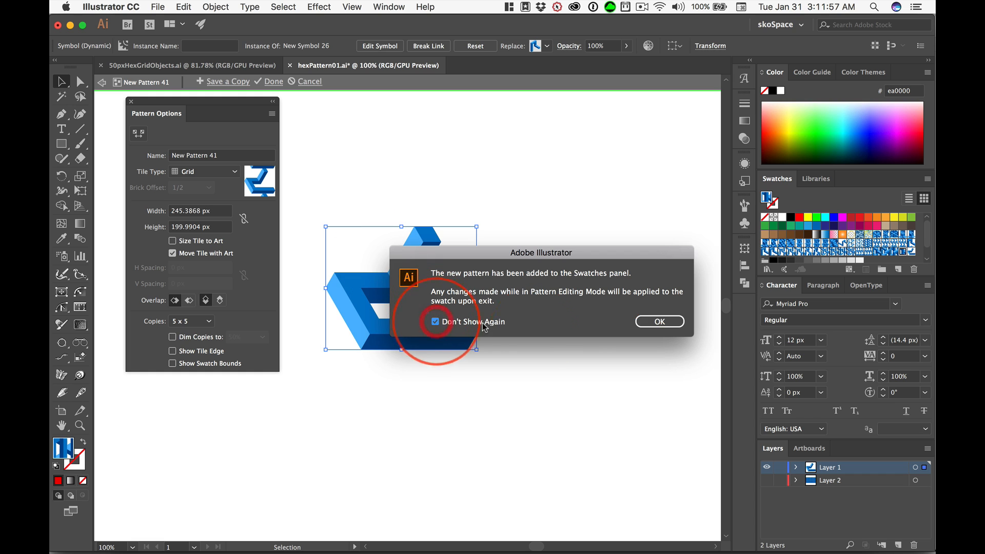
left_click(661, 322)
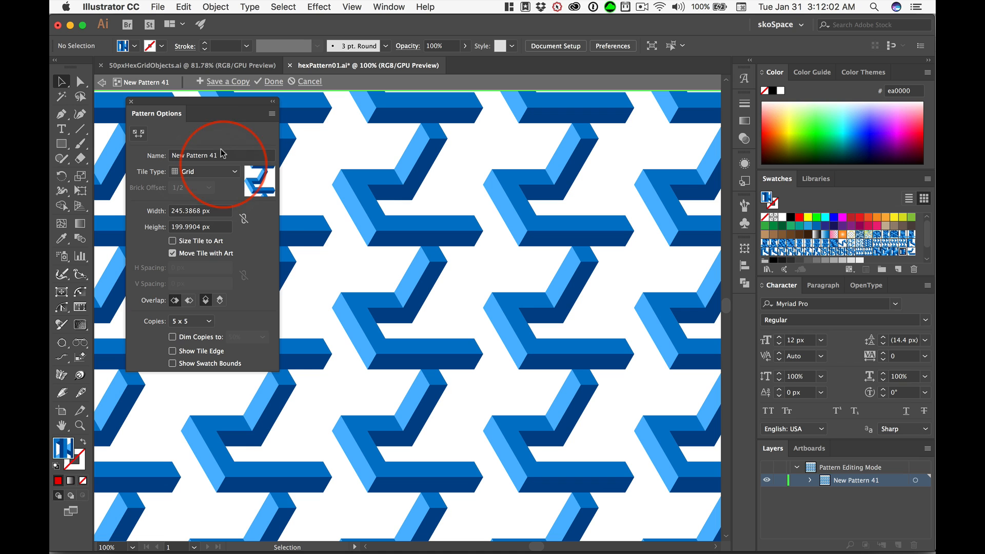
Compare the Brick by Row, Brick by Column and Hex by Column tile types, and set the pattern's tile type to Hex by Row.
left_click_drag(179, 105, 156, 105)
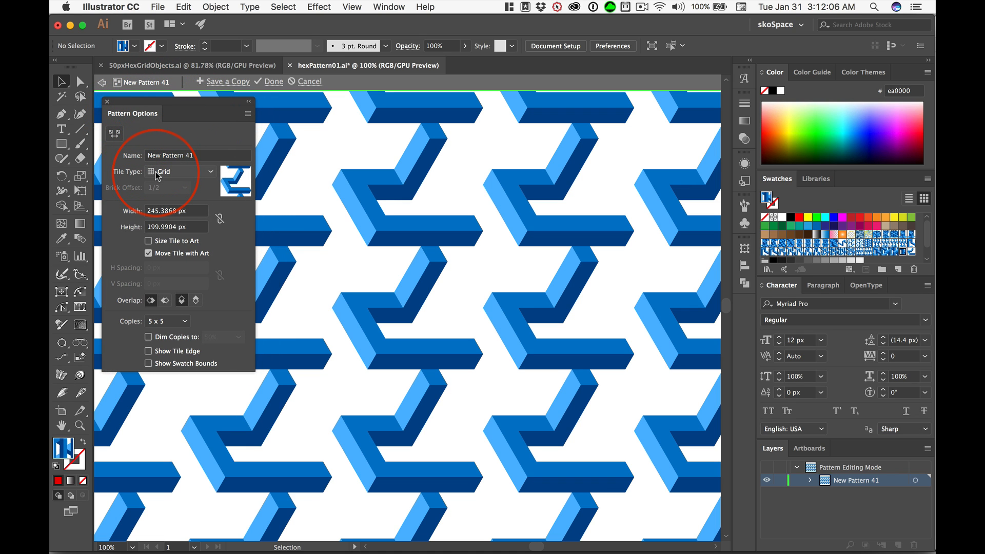
left_click(204, 176)
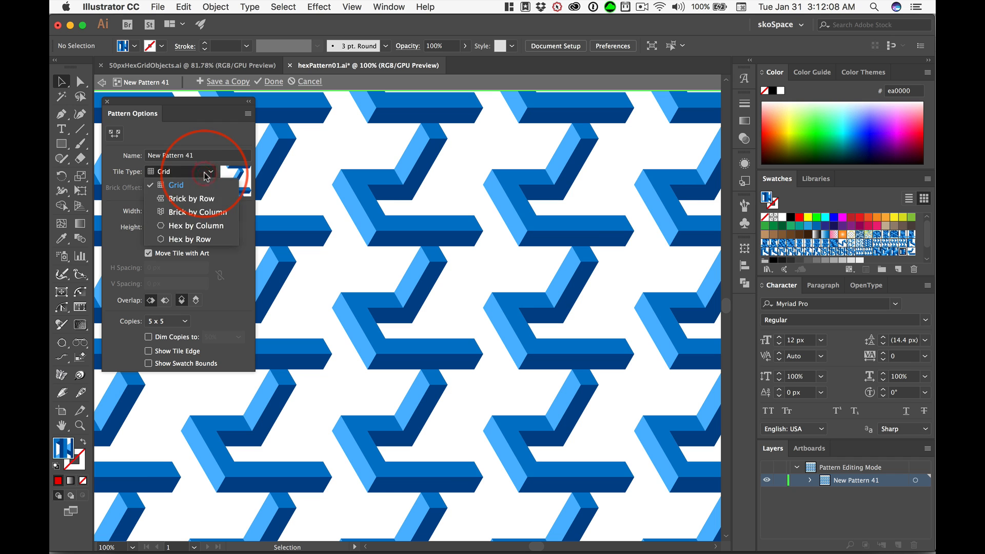
left_click(198, 191)
left_click(197, 173)
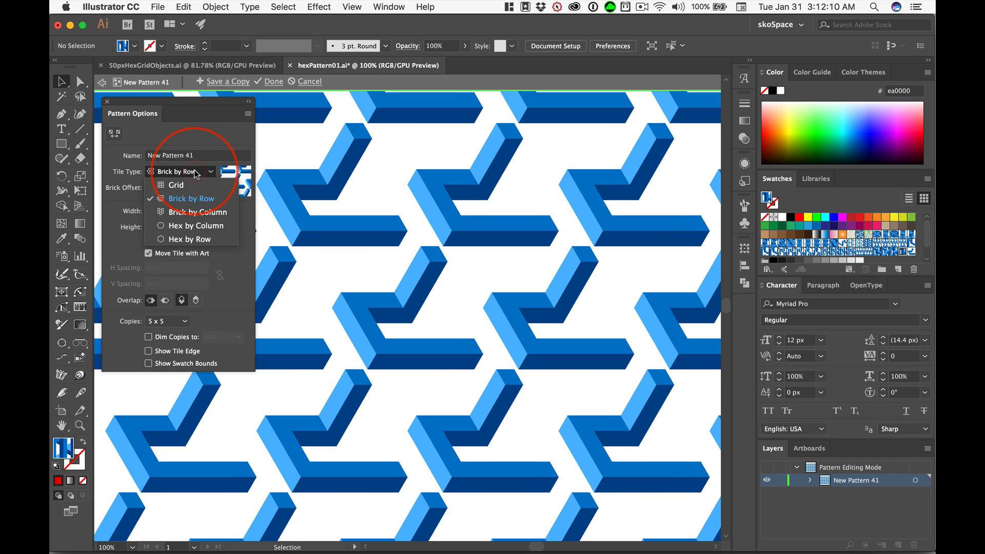
left_click(194, 213)
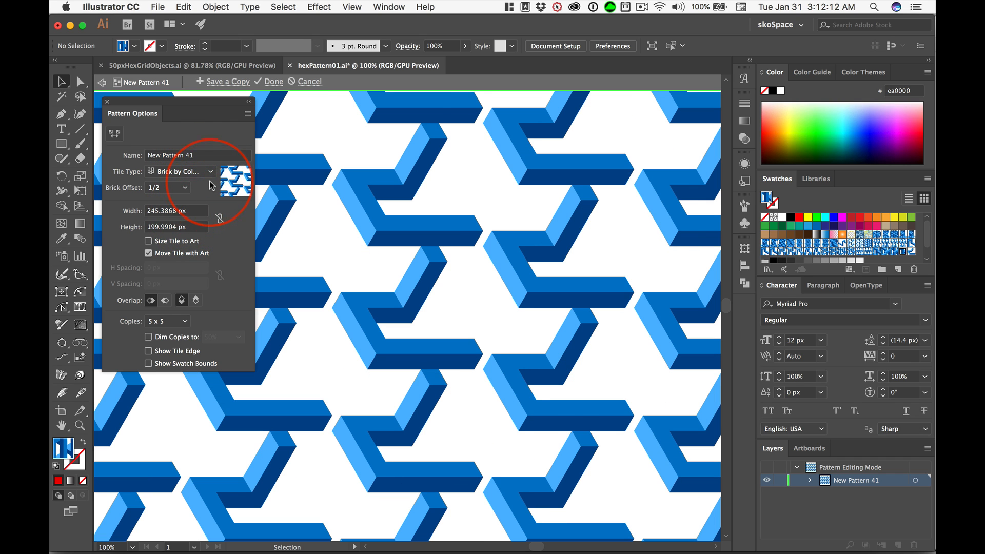
left_click(182, 172)
left_click(200, 226)
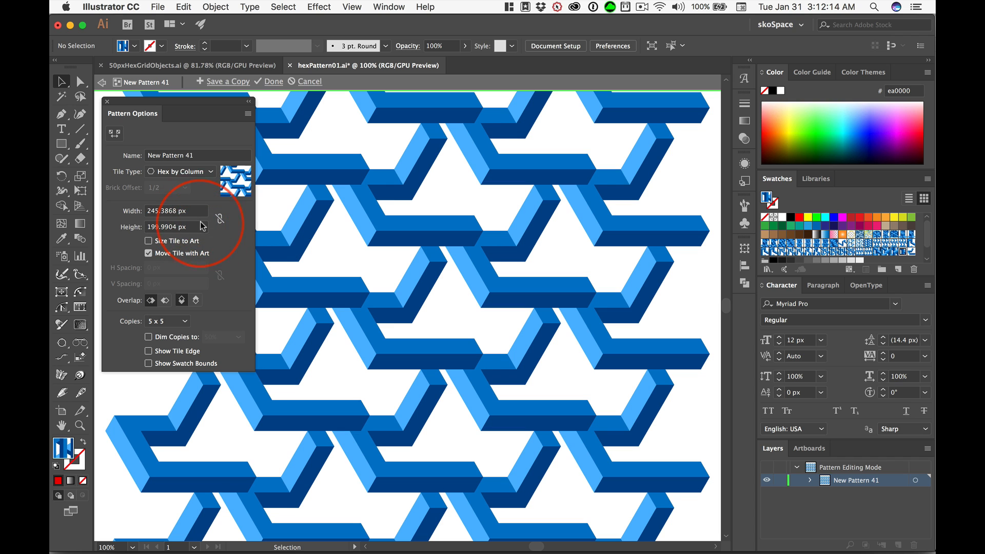
left_click(207, 174)
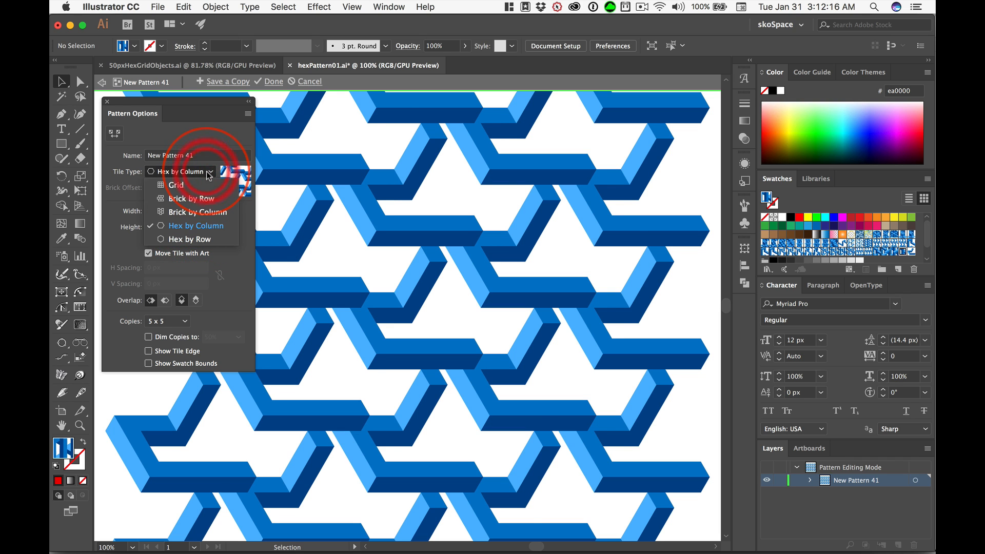
left_click(209, 239)
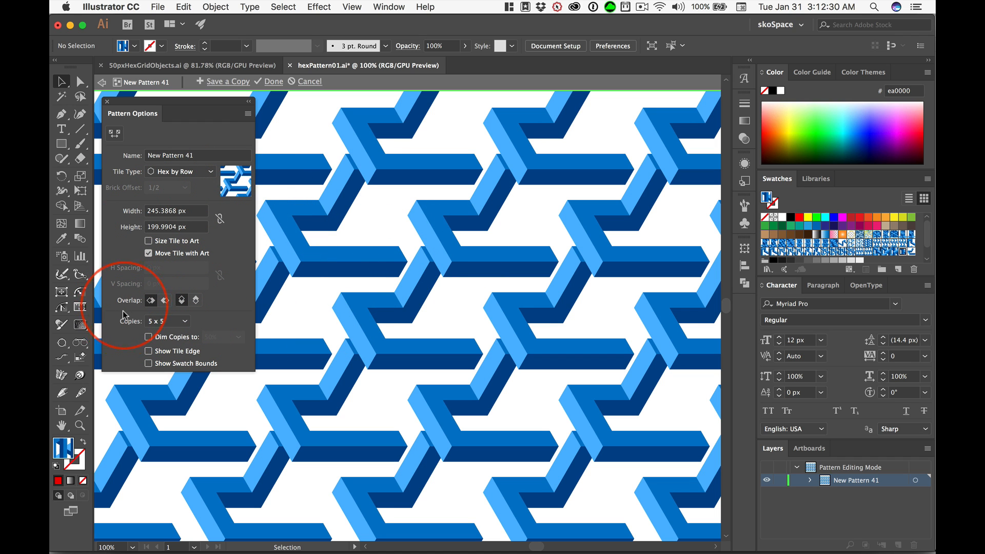
Try the Right in Front overlap and the opposite vertical overlap, returning to the original Left in Front order.
left_click(165, 301)
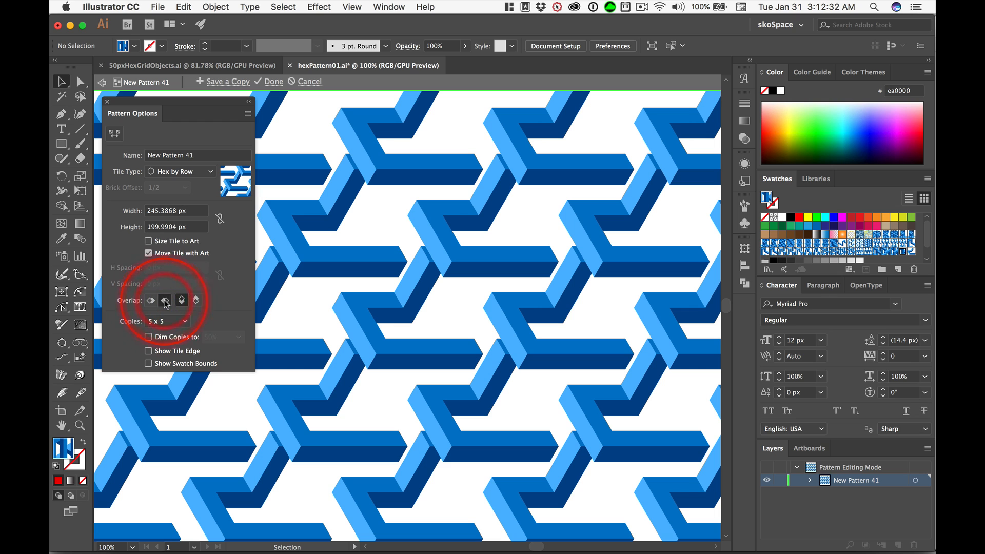
left_click(151, 301)
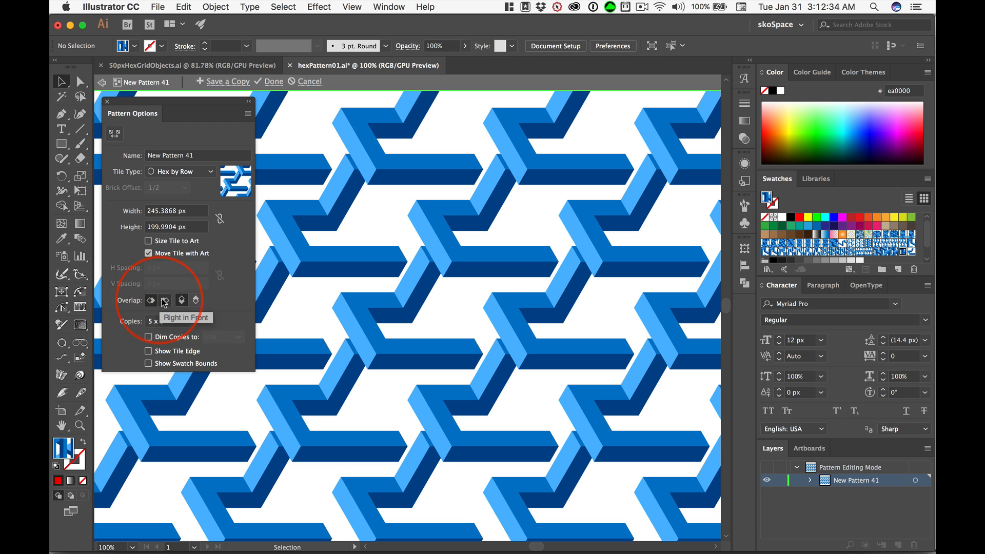
left_click(164, 302)
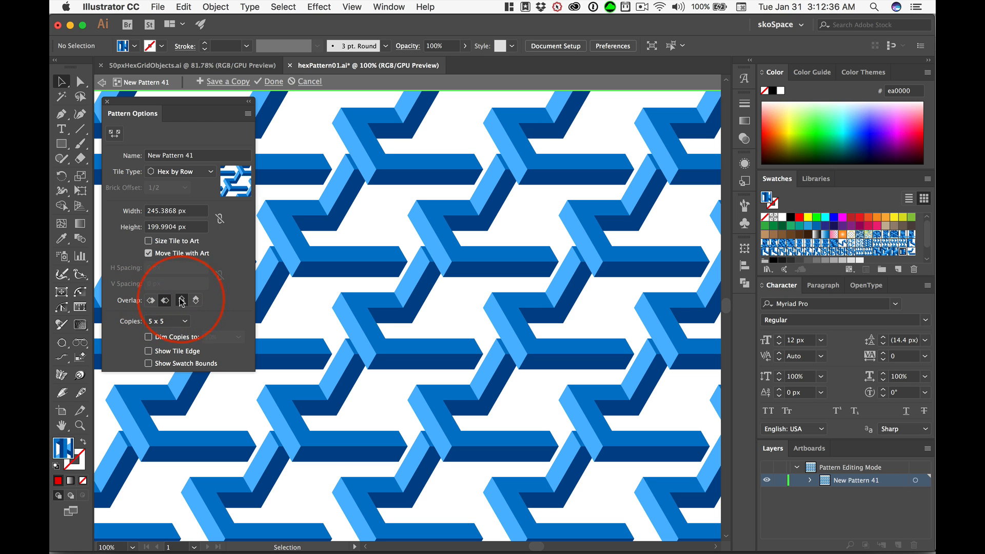
left_click(196, 301)
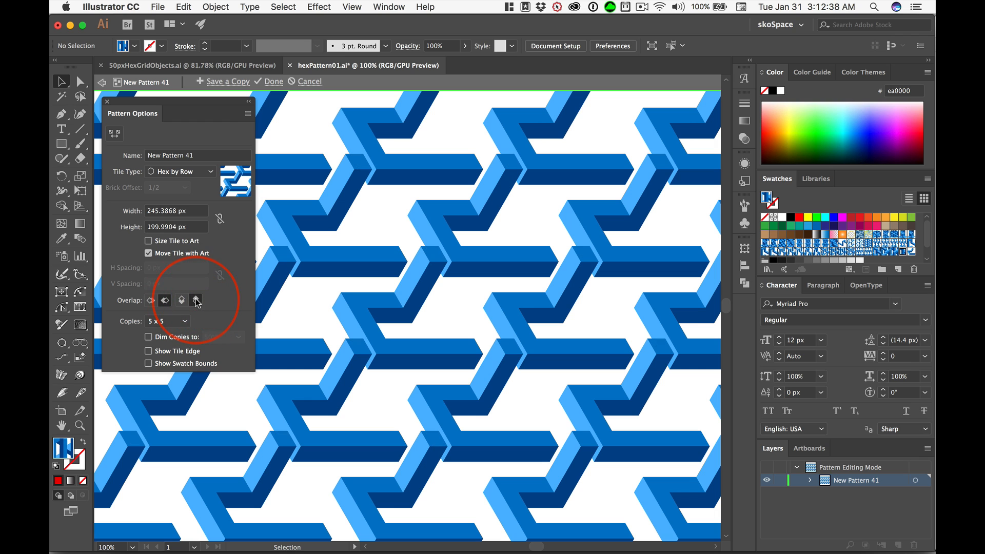
left_click(184, 302)
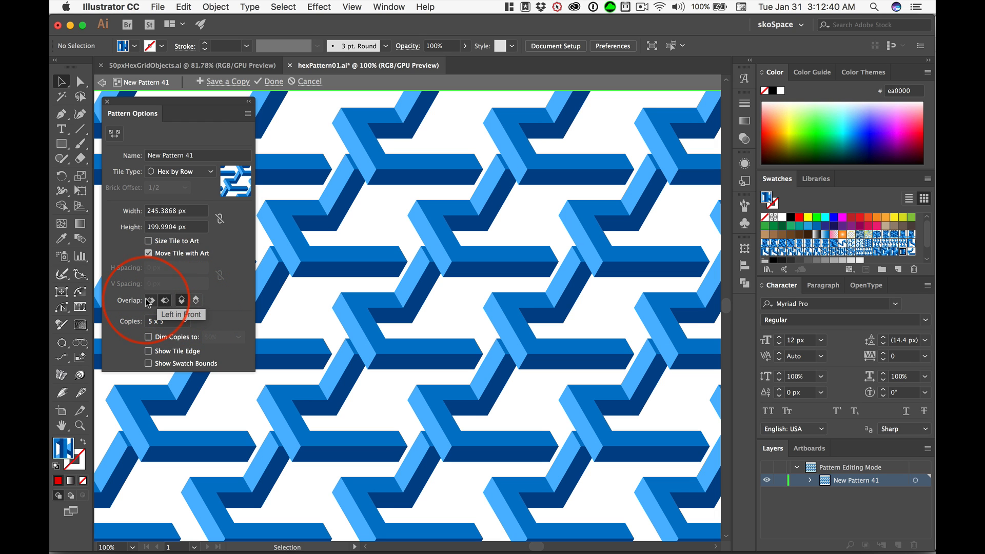
left_click(147, 301)
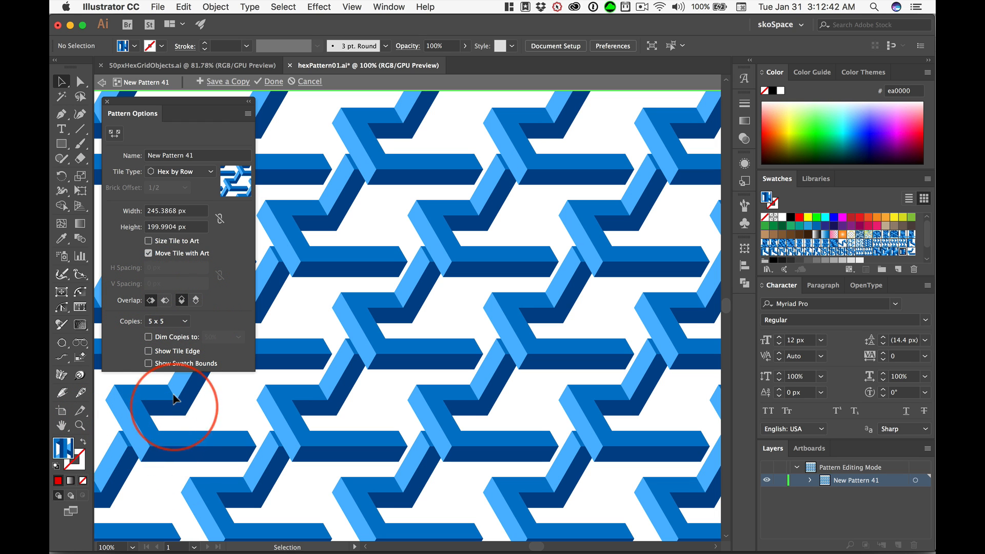
left_click(165, 301)
left_click(166, 301)
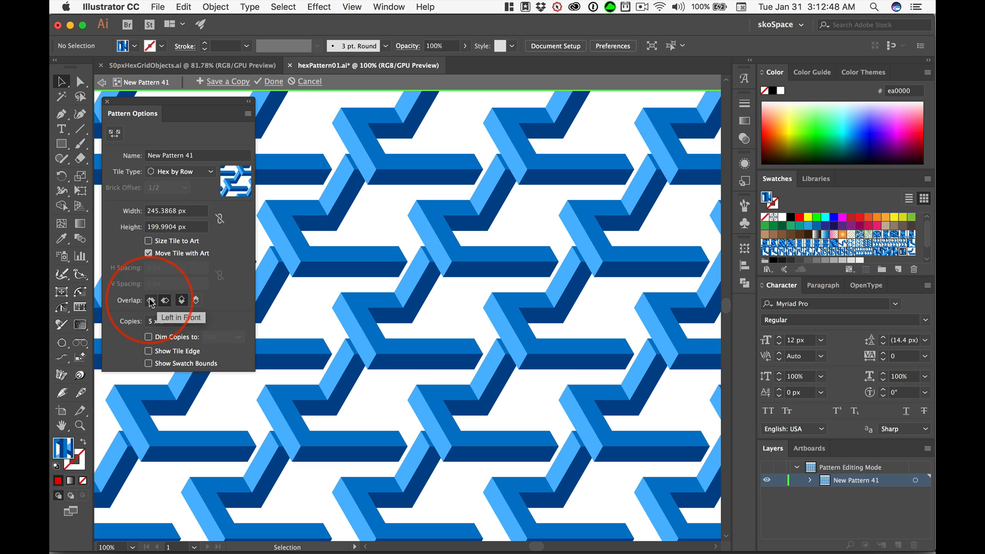
left_click(151, 302)
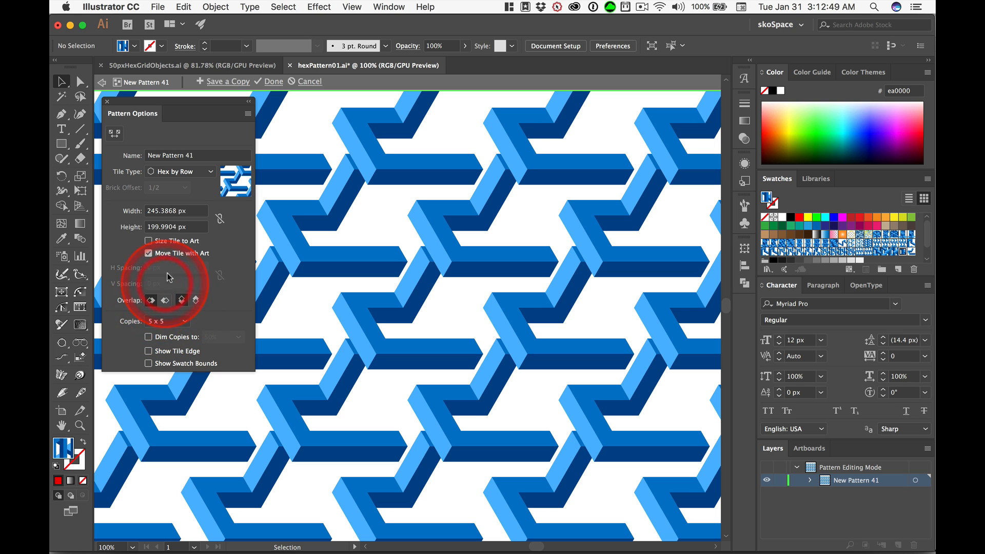
Enable Size Tile to Art and briefly preview the Dim Copies and Show Tile Edge options, leaving both off.
left_click(149, 241)
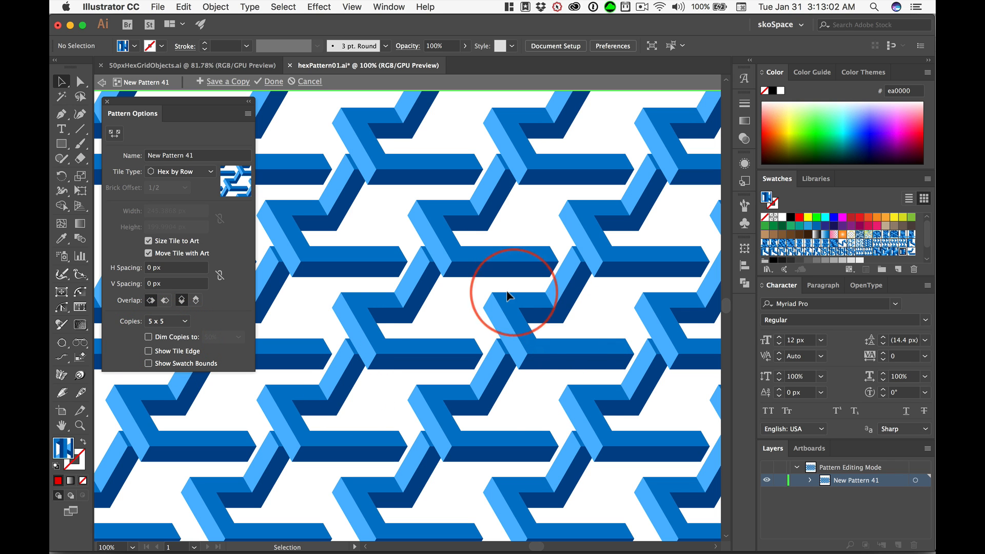
left_click(148, 337)
left_click(148, 337)
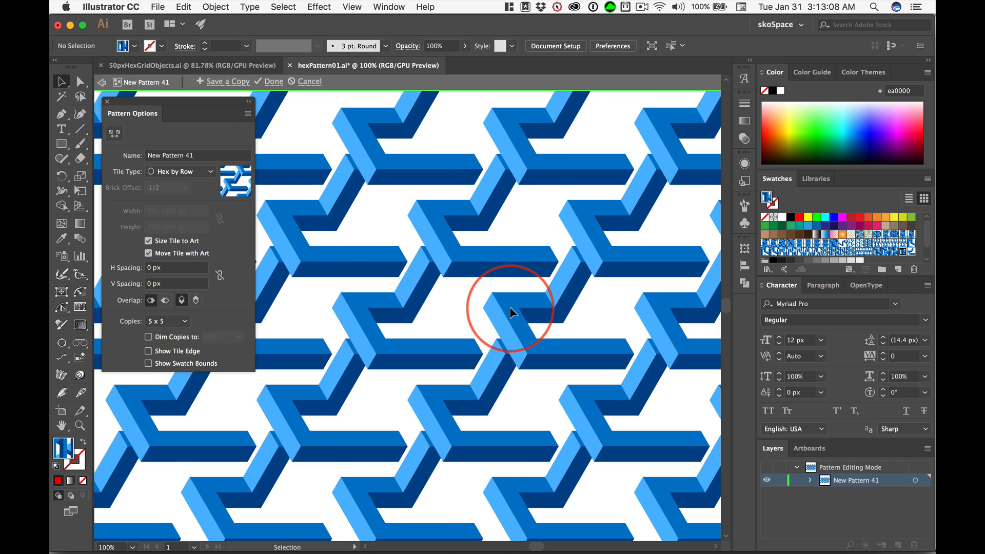
left_click(148, 351)
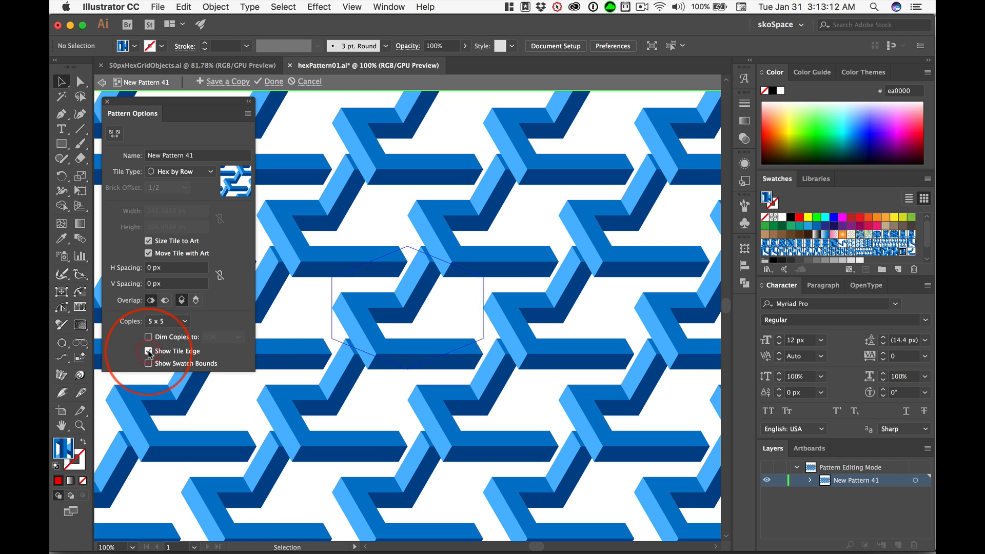
left_click(149, 352)
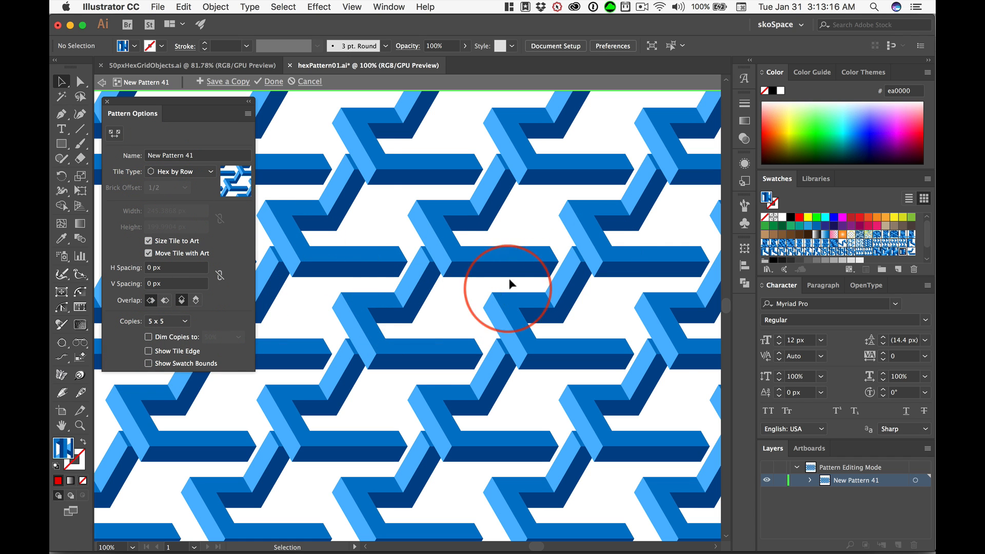
Reduce the pattern's horizontal spacing to -15 px so the neighbouring shapes join.
left_click(173, 268)
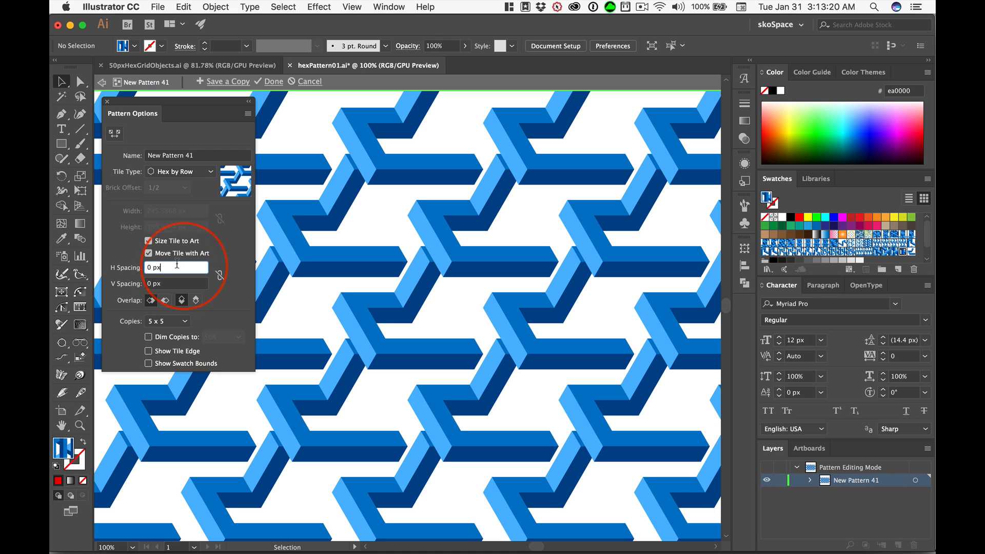
left_click(181, 266)
key("Down")
key("Down")
key("Down")
key("Down")
key("Down")
key("Down")
key("Down")
key("Down")
key("Down")
key("Down")
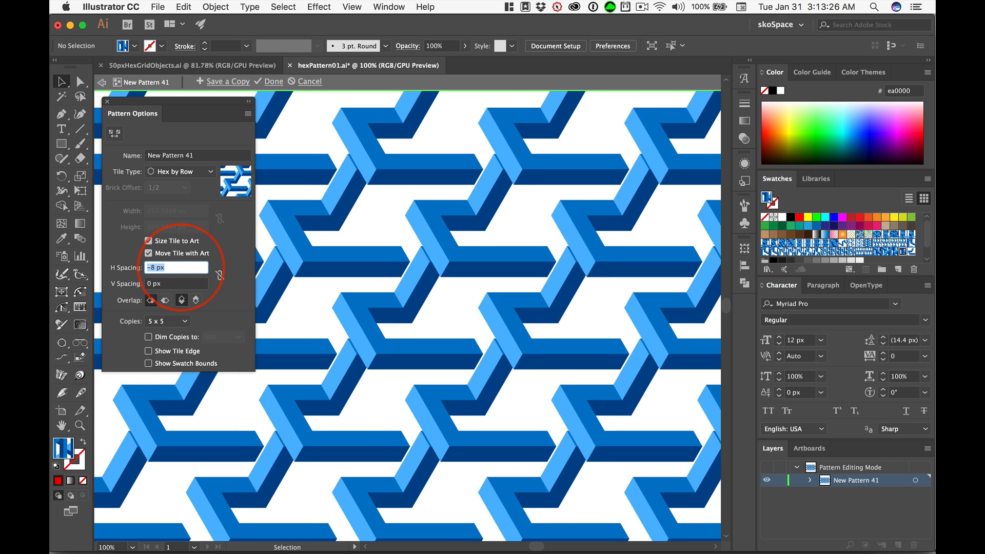
key("Down")
key("Down")
key("Down")
key("Down")
key("Down")
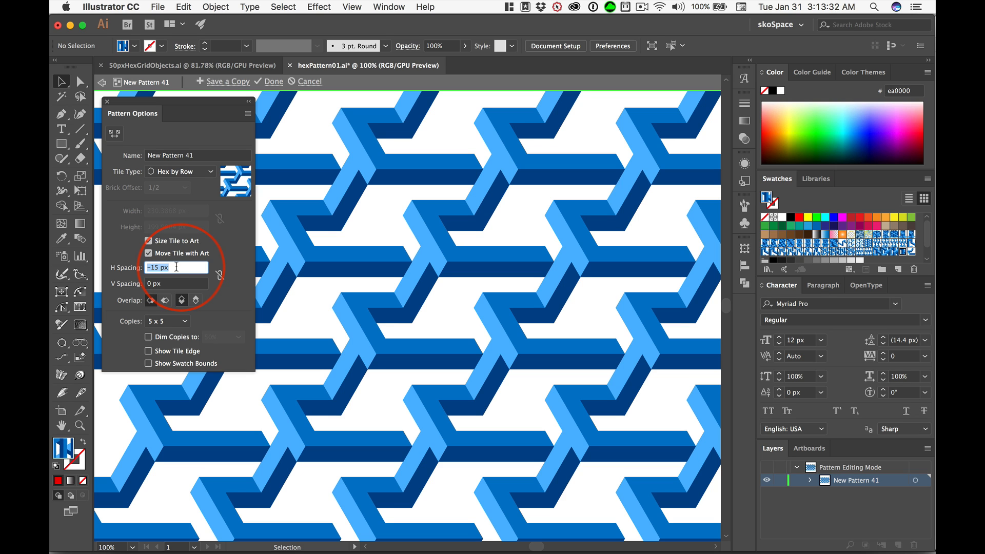
Preview the Right in Front overlap, restore Left in Front, and exit pattern editing mode.
left_click(165, 301)
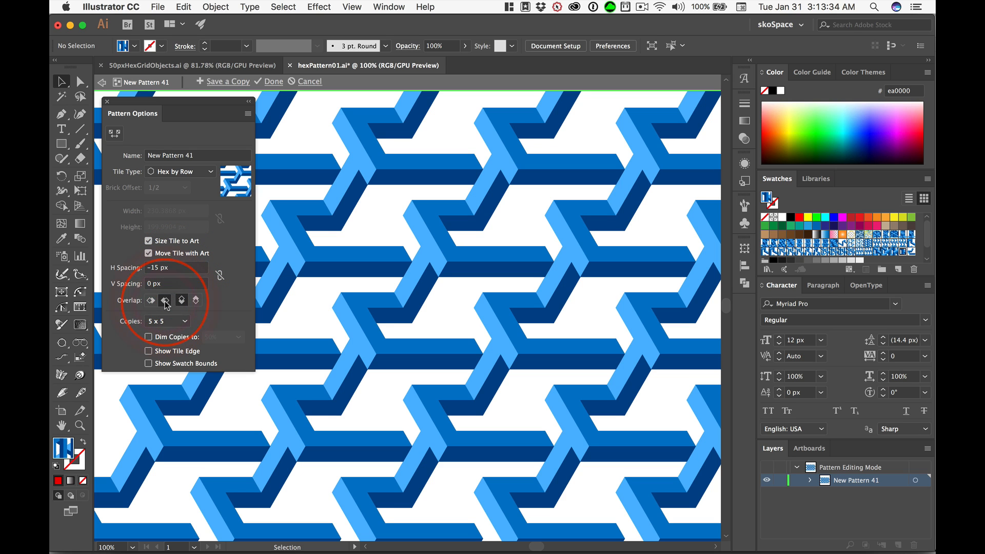
left_click(181, 301)
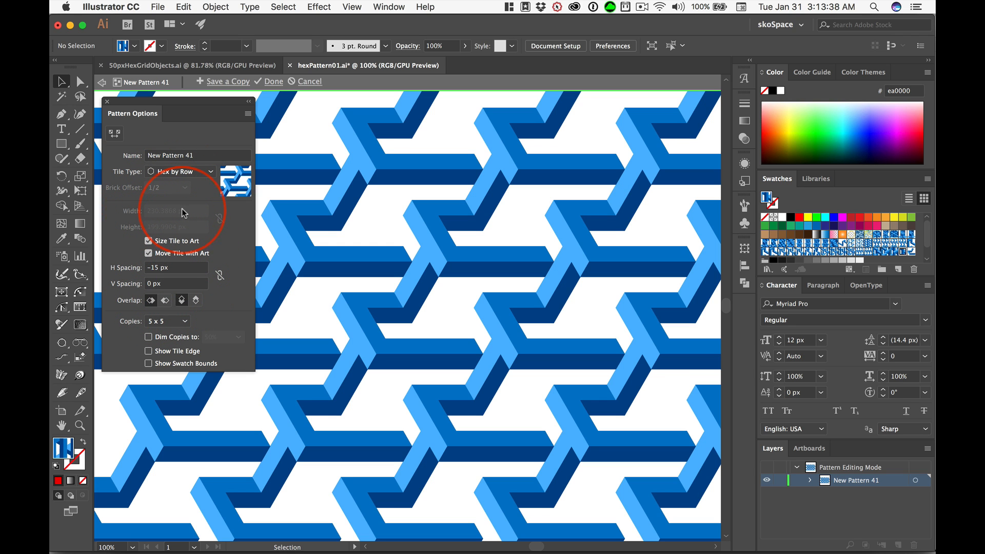
left_click(184, 269)
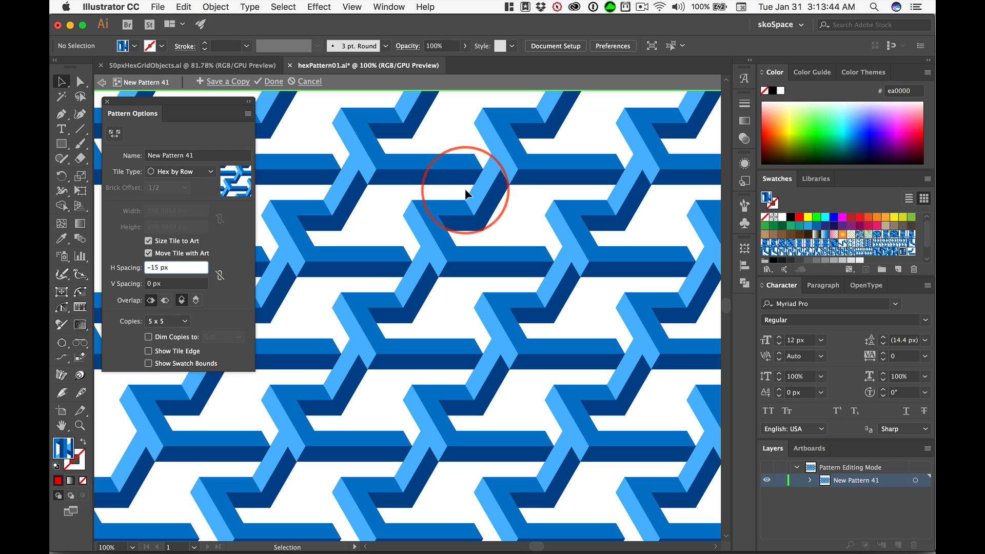
left_click(814, 259)
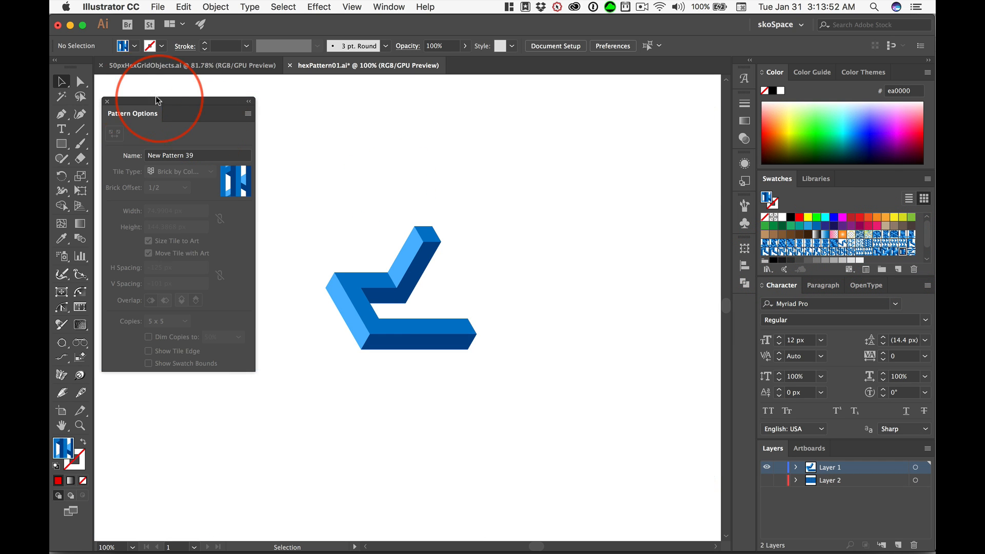
Show Layer 2, hide Layer 1, and fill the background rectangle with the newest hexagonal pattern swatch.
left_click(108, 101)
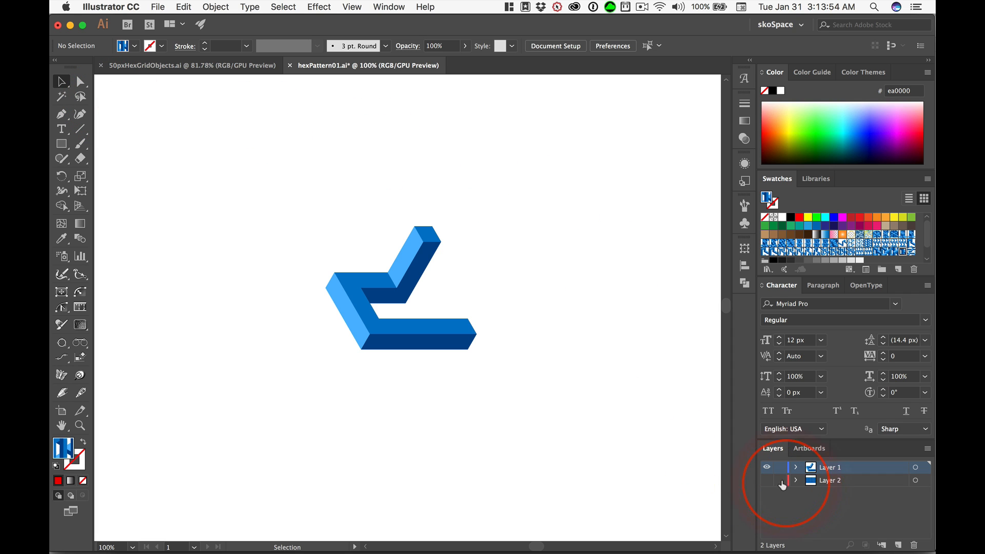
left_click(765, 481)
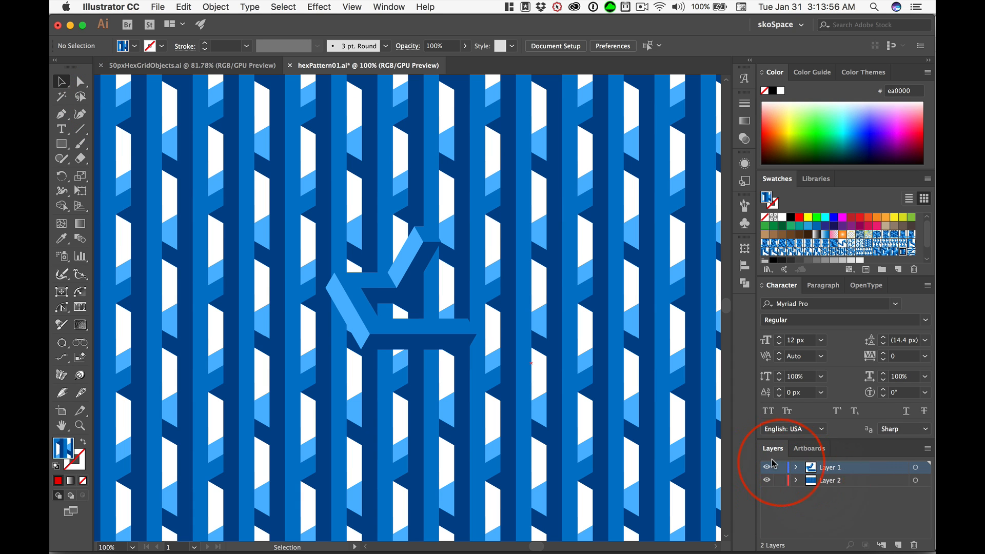
left_click(766, 467)
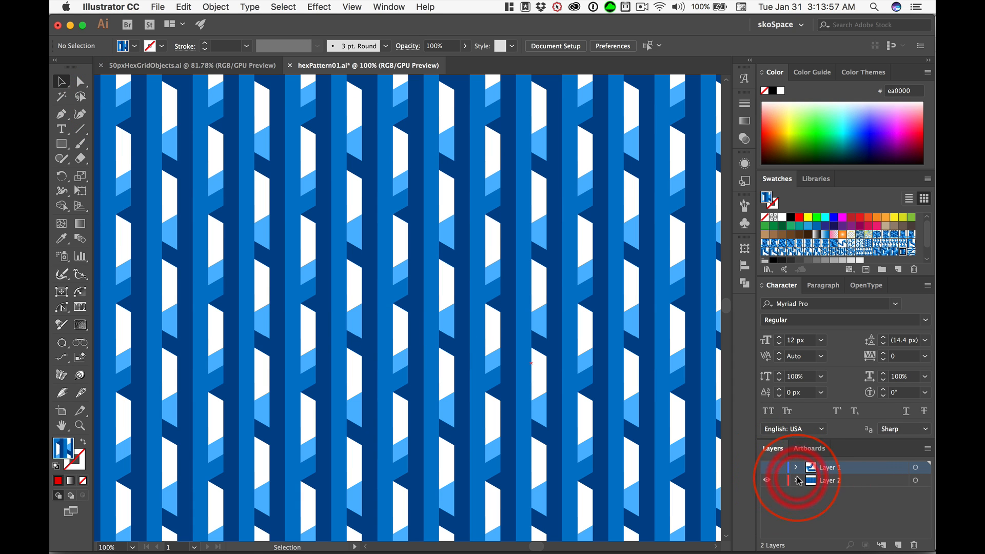
left_click(533, 388)
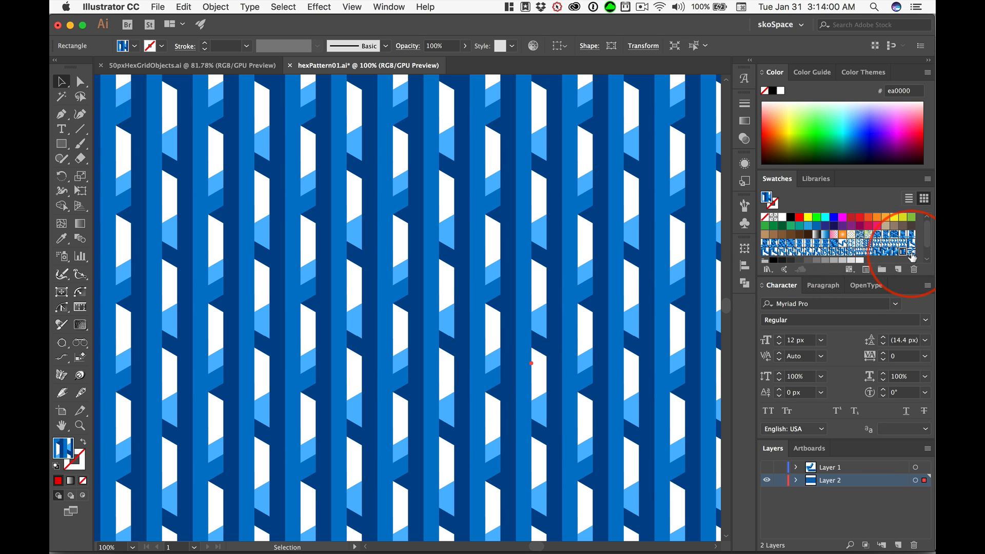
left_click(913, 252)
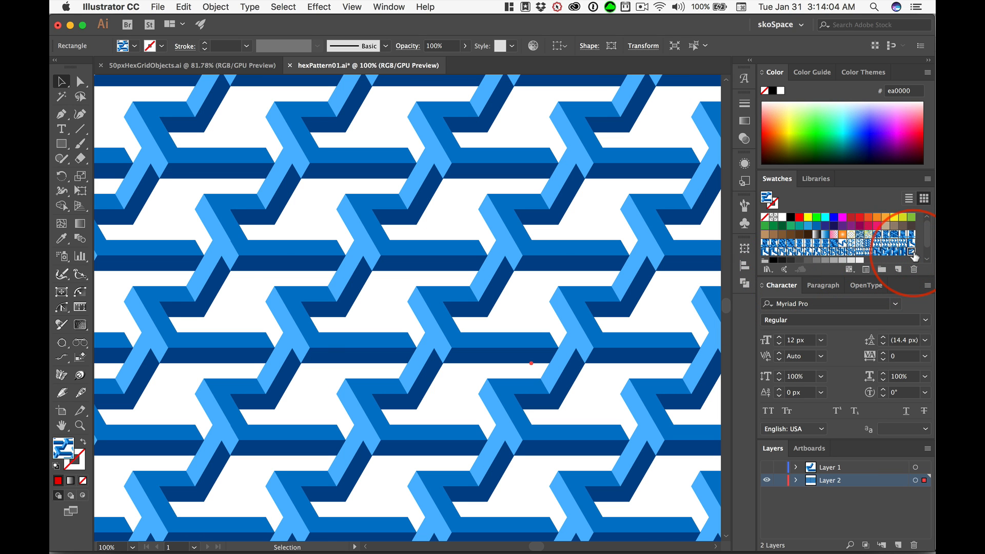
Open the applied hexagonal pattern for editing to review its options, leaving the editing mode without changes.
double_click(913, 253)
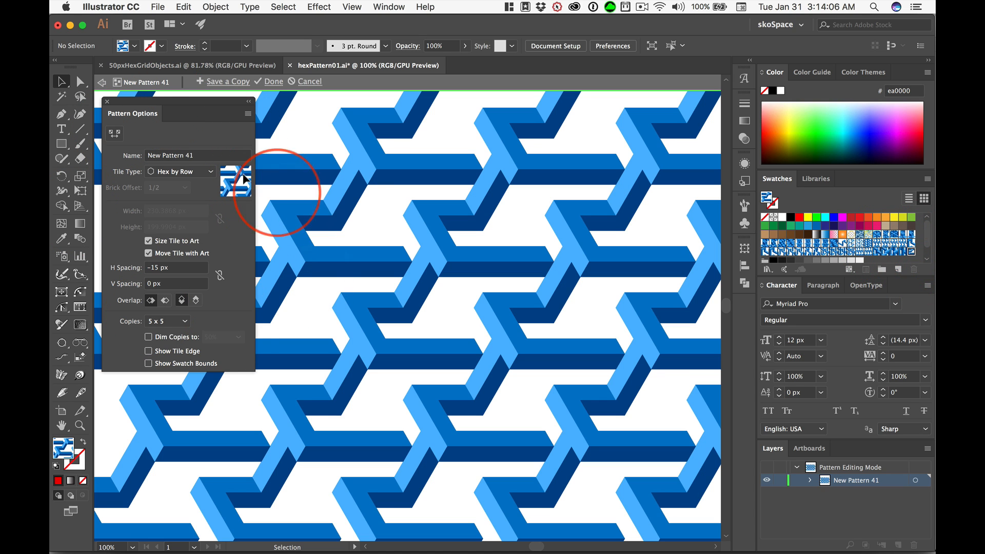
left_click(107, 101)
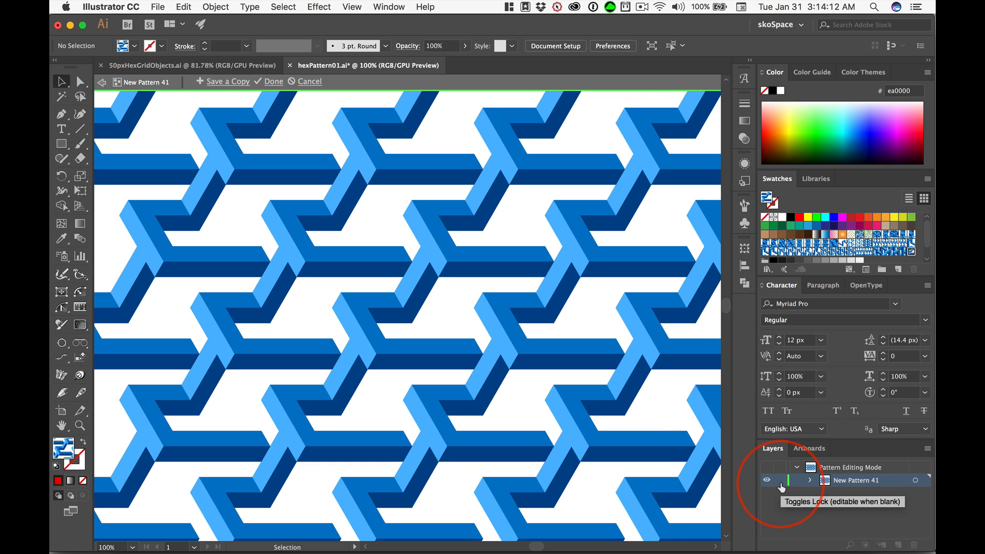
key("Escape")
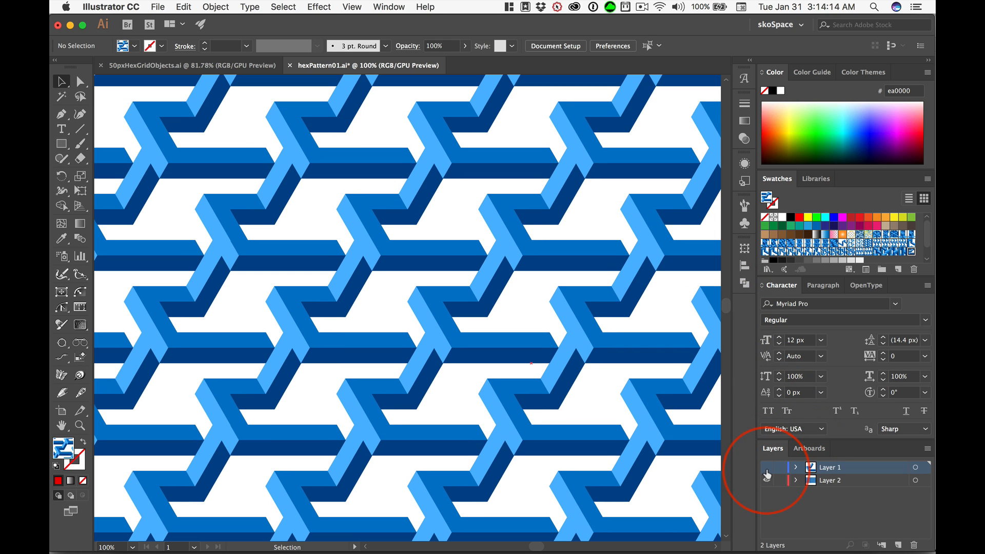
Hide Layer 2, show Layer 1, and make a new pattern from the blue 3D symbol.
left_click(766, 481)
left_click(767, 467)
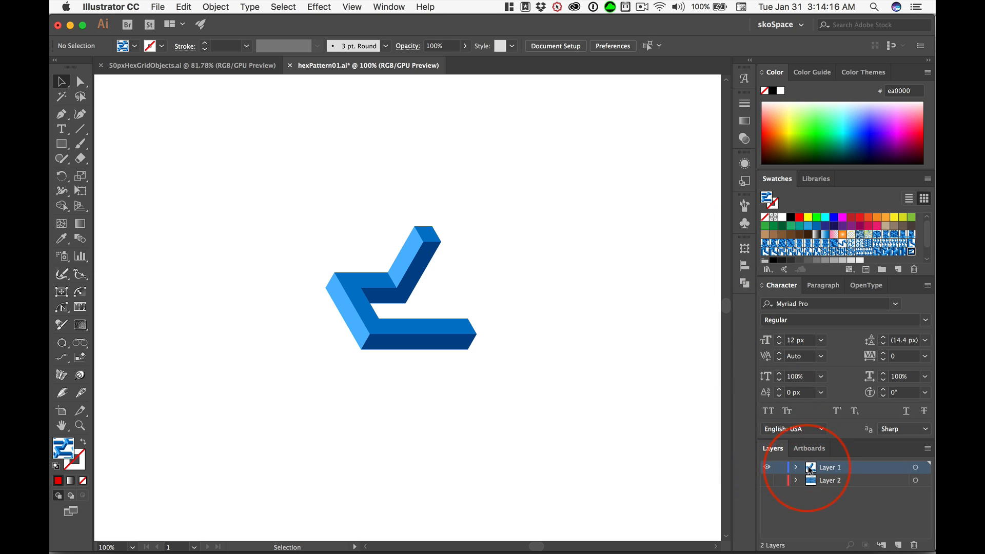
left_click(385, 271)
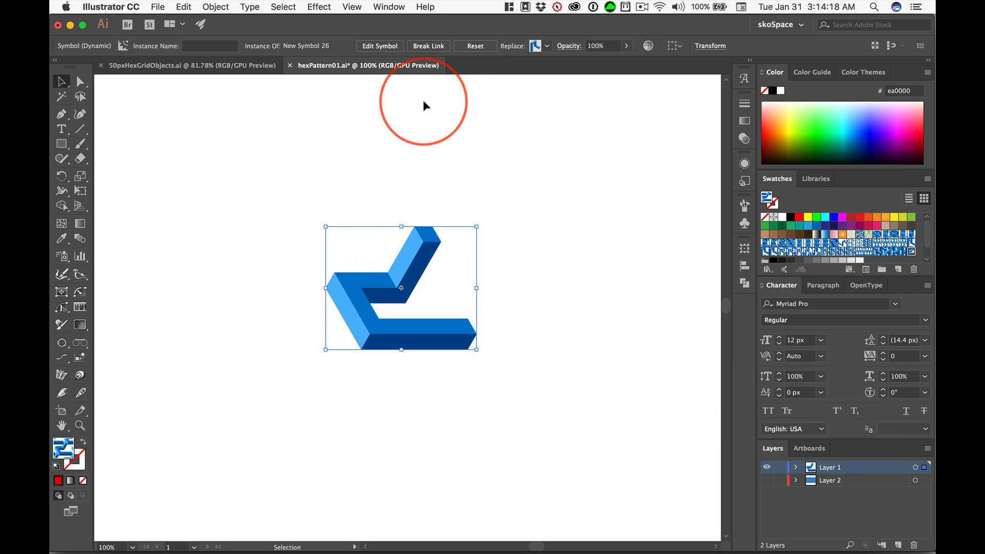
left_click(423, 106)
key("super+alt+p")
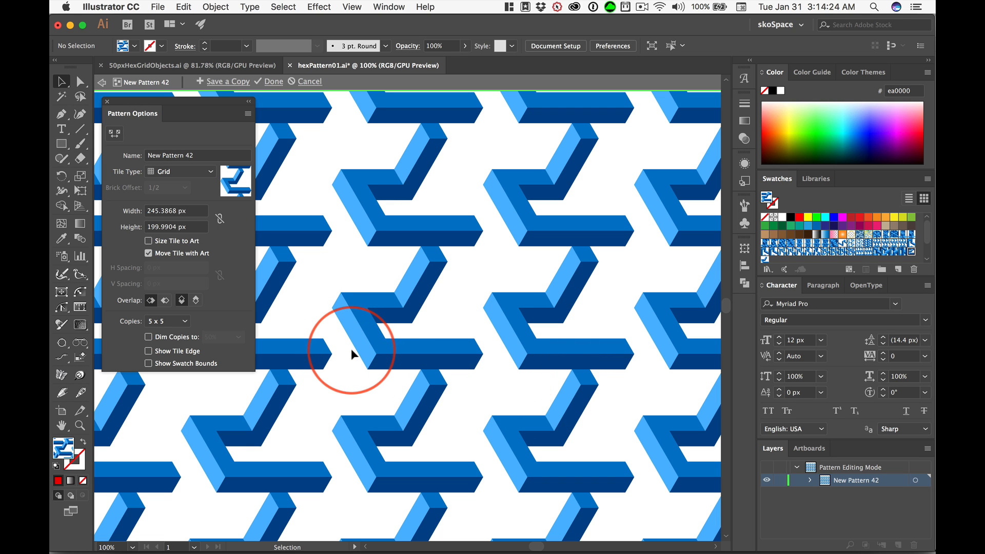
Set the tile type to Hex by Row with Size Tile to Art enabled, and bring the horizontal spacing to -17 px.
left_click(169, 175)
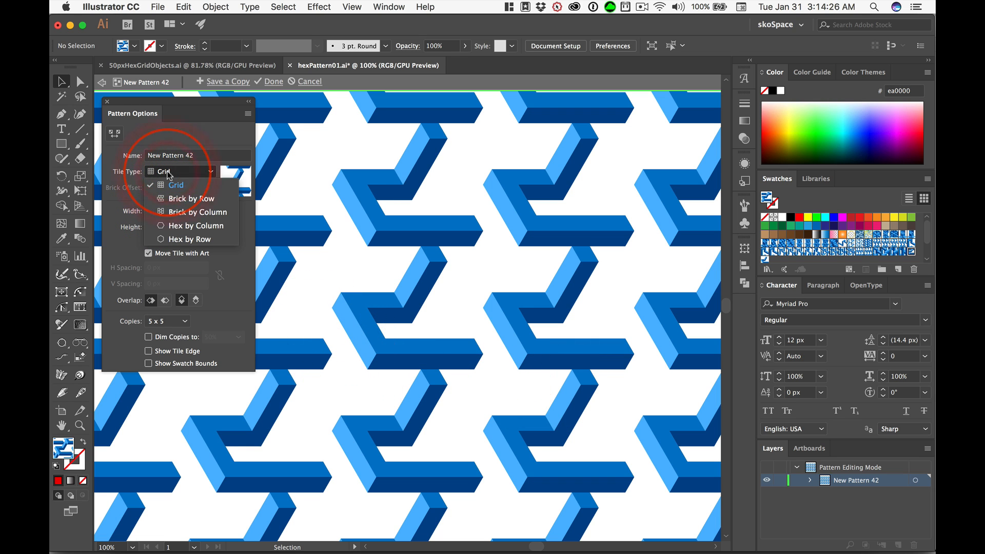
left_click(182, 238)
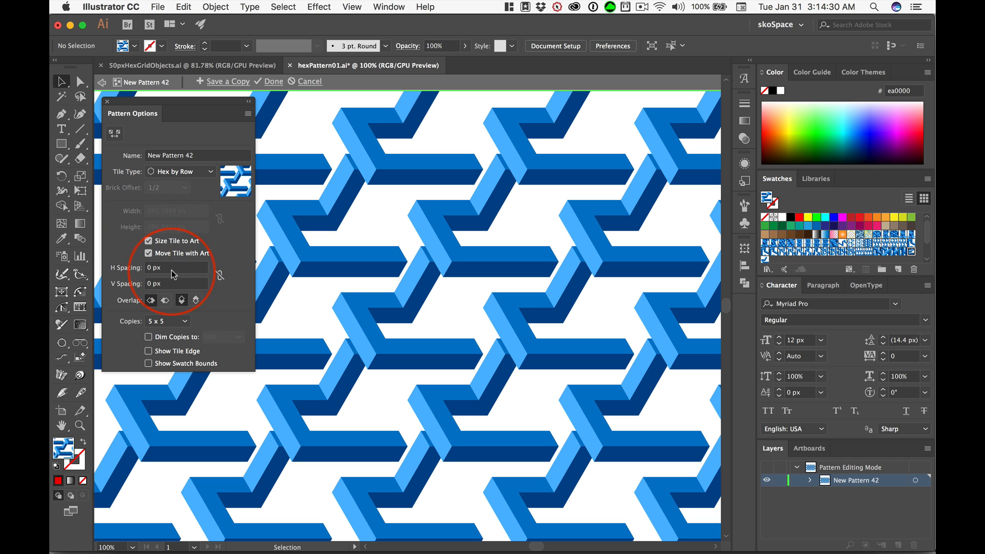
key("Down")
key("Down")
key("Down")
key("Down")
key("Down")
key("Down")
key("Down")
key("Down")
key("Down")
key("Down")
key("Down")
key("Down")
key("Down")
key("Down")
key("Down")
key("Down")
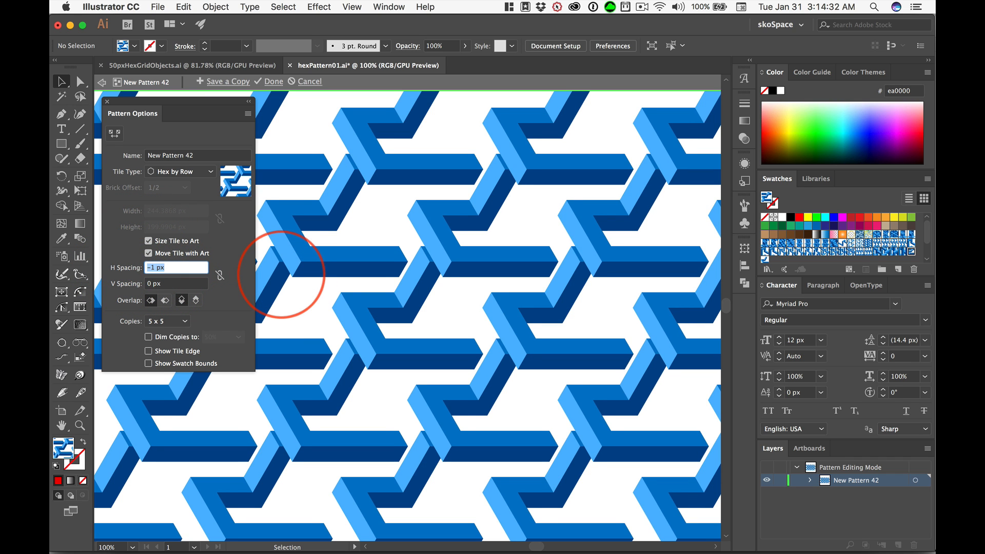
key("Down")
key("Down")
key("Down")
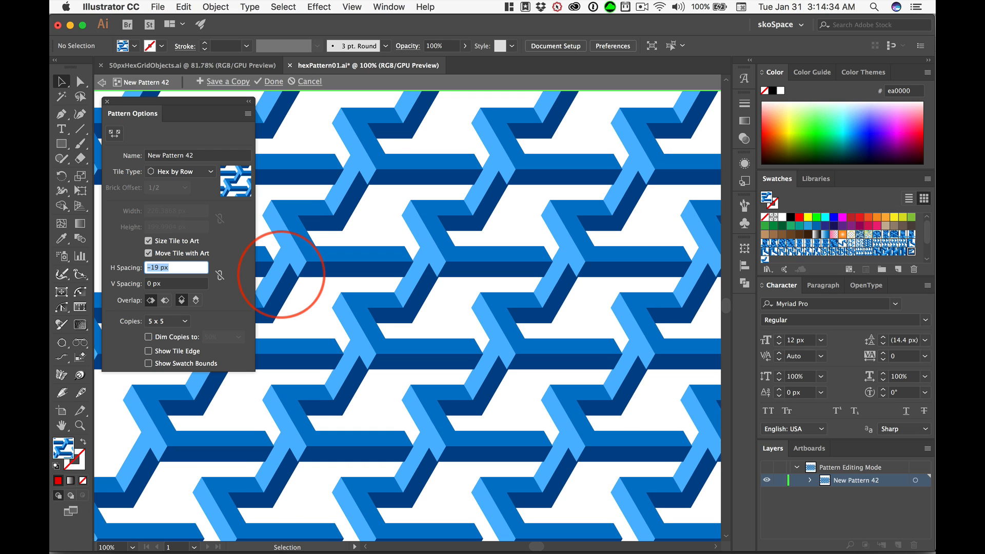
key("Up")
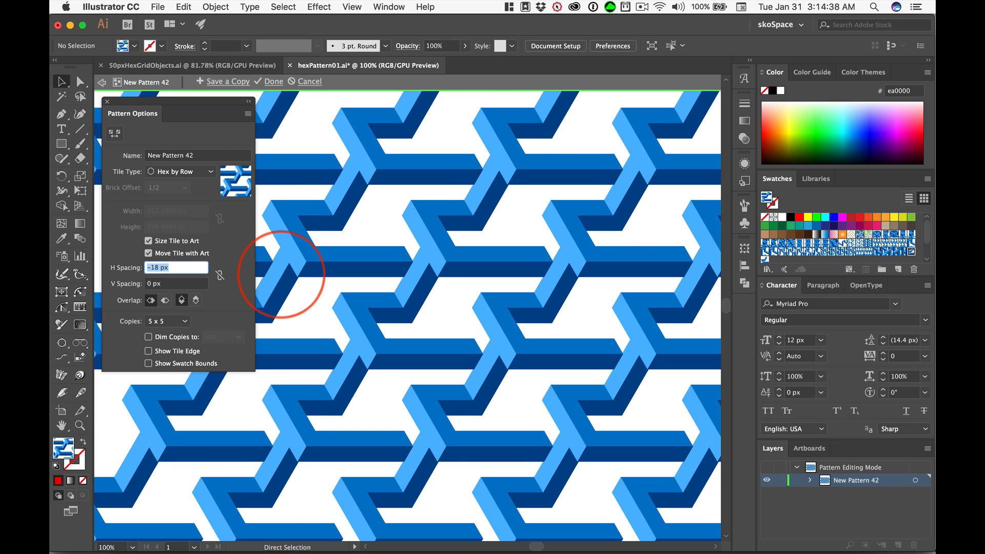
key("super+equal")
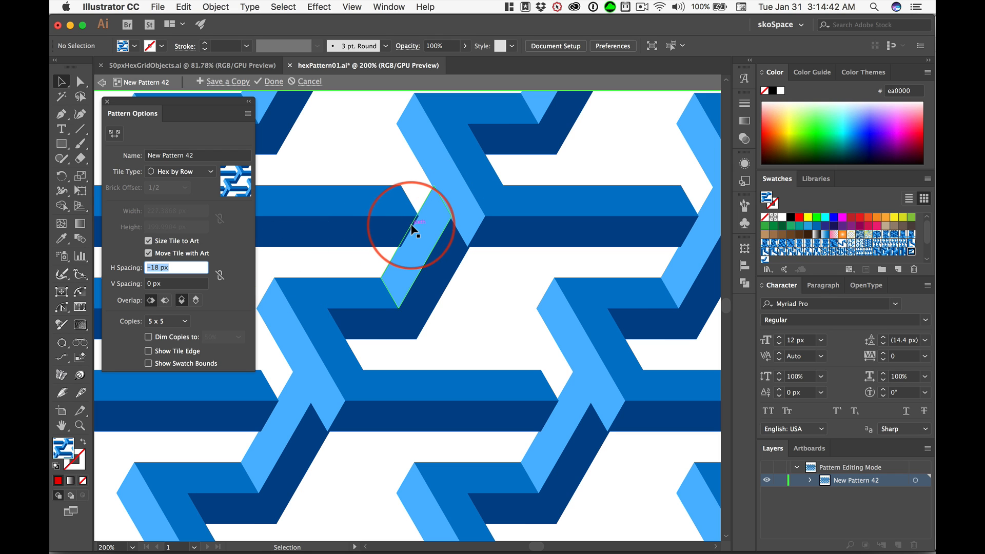
left_click_drag(414, 229, 457, 265)
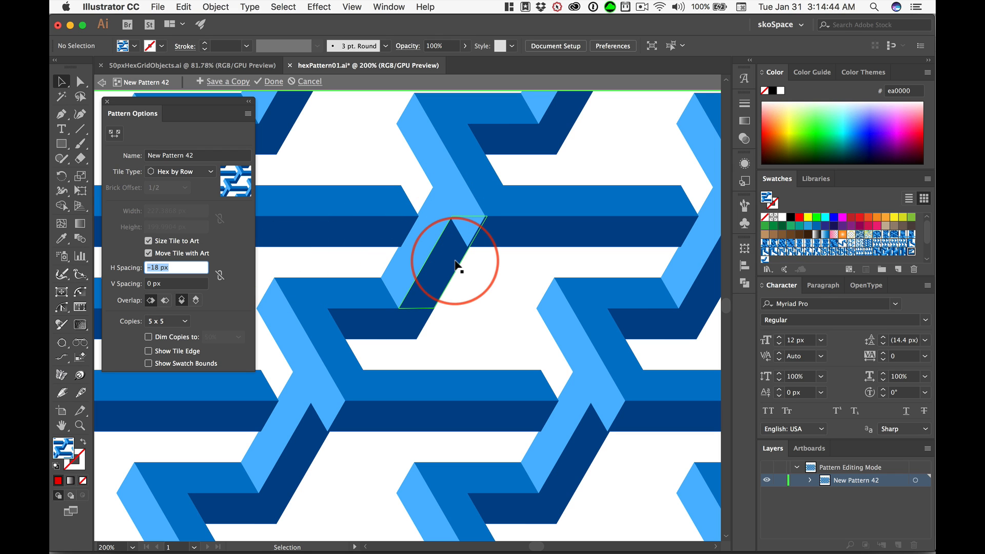
key("Up")
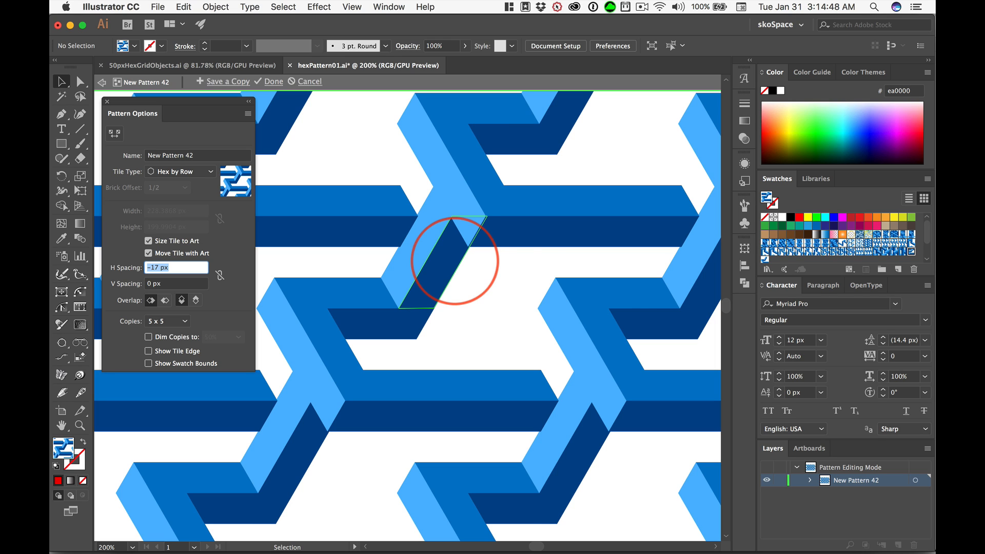
left_click_drag(454, 260, 511, 279)
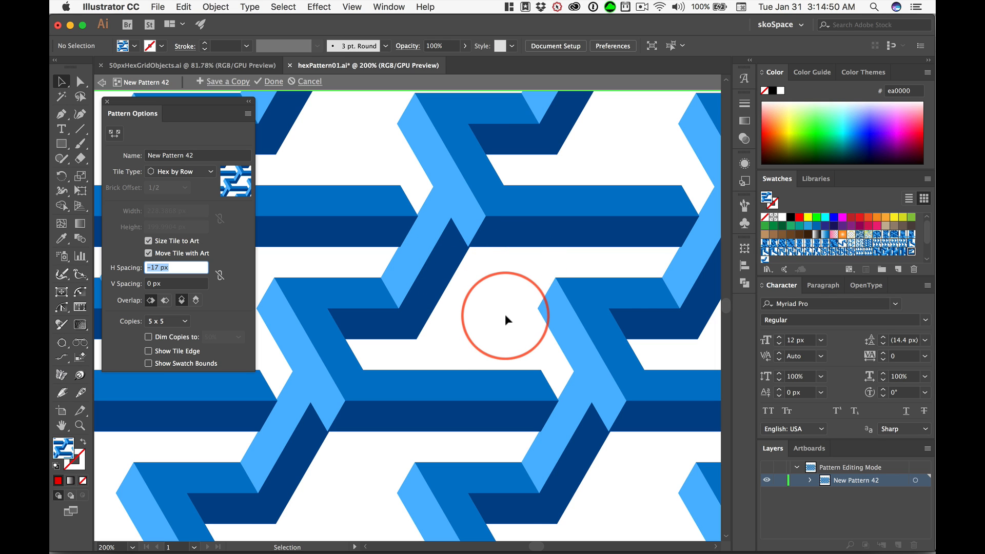
Reduce the pattern's horizontal spacing to -72 px so the horizontal bars of neighbouring shapes overlap.
key("Down")
key("Down")
key("Down")
key("Down")
key("Down")
key("Down")
key("Down")
key("Down")
key("Down")
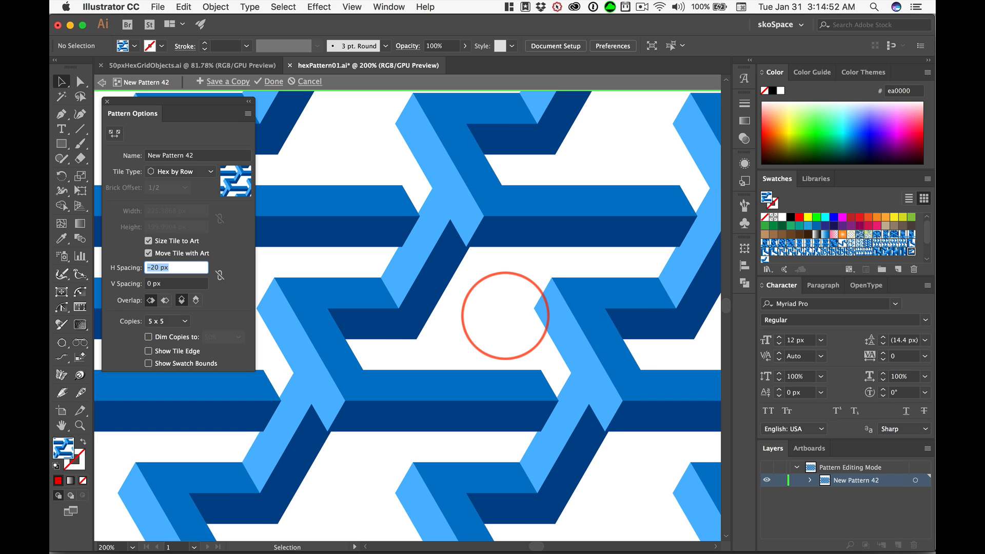
key("Down")
key("Down")
key("Down")
key("Down")
key("Down")
key("Down")
key("Down")
key("Down")
key("Down")
key("Down")
key("Down")
key("Down")
key("Down")
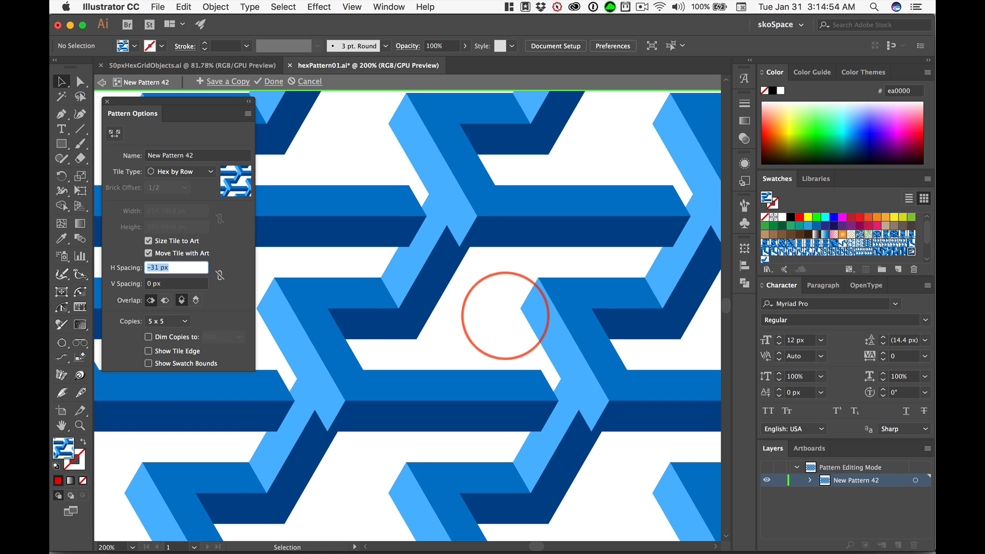
key("Down")
key("Down")
key("Down")
key("Down")
key("Down")
key("Down")
key("Down")
key("Down")
key("Down")
key("Down")
key("Down")
key("Down")
key("Down")
key("Down")
key("Down")
key("Down")
key("Down")
key("Down")
key("Down")
key("Down")
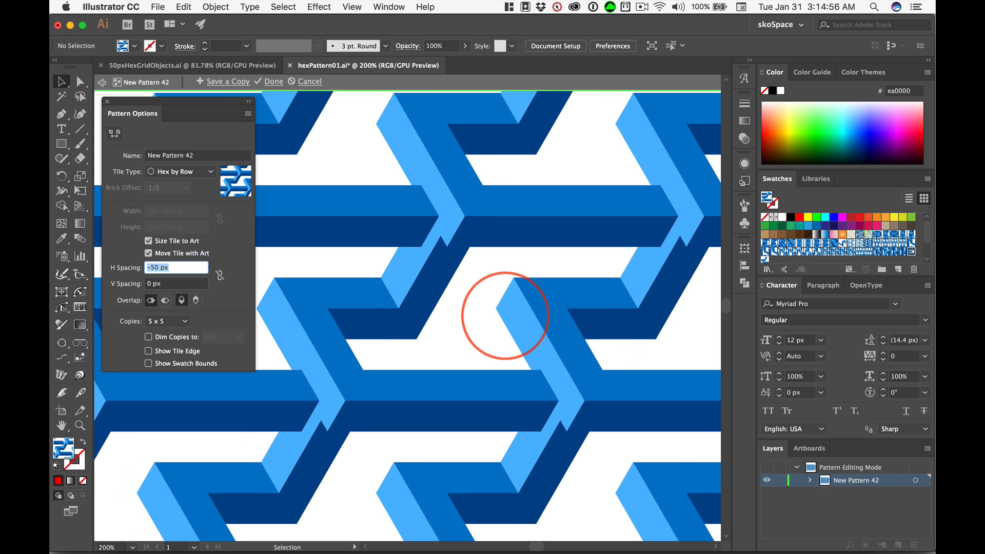
key("Down")
key("Down")
key("Down")
key("Down")
key("Down")
key("Down")
key("Down")
key("Down")
key("Down")
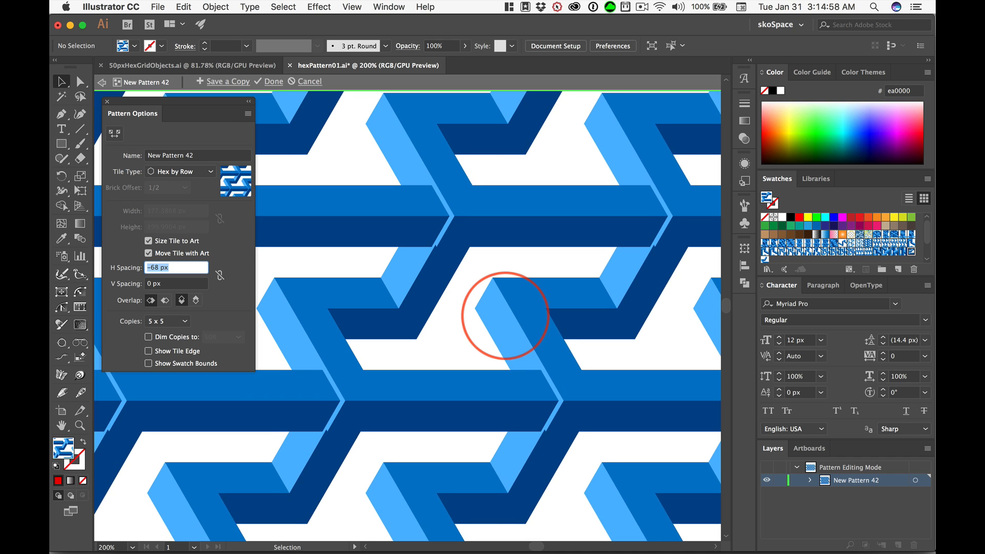
key("Down")
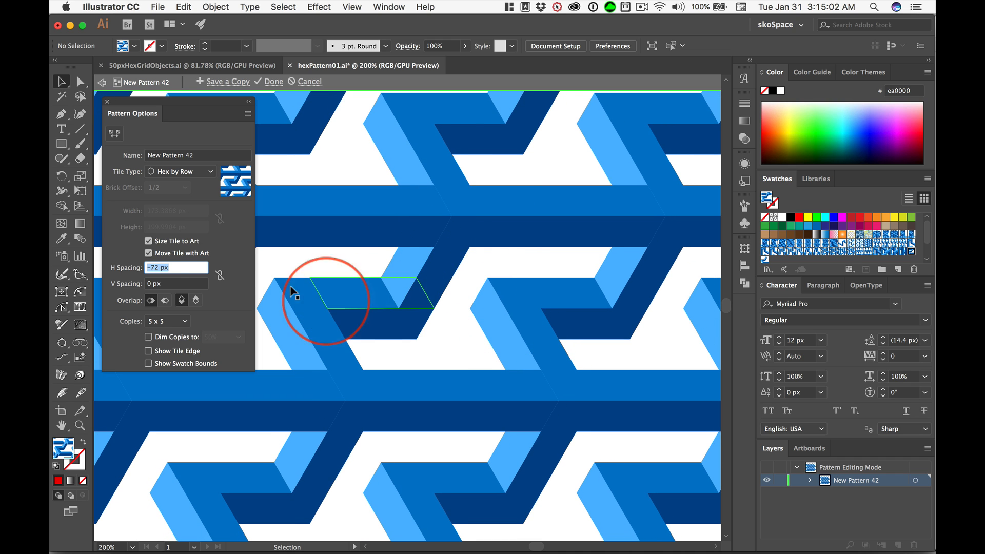
Compare the horizontal and vertical overlap orders, and set the pattern to Right in Front and Bottom in Front.
left_click(165, 302)
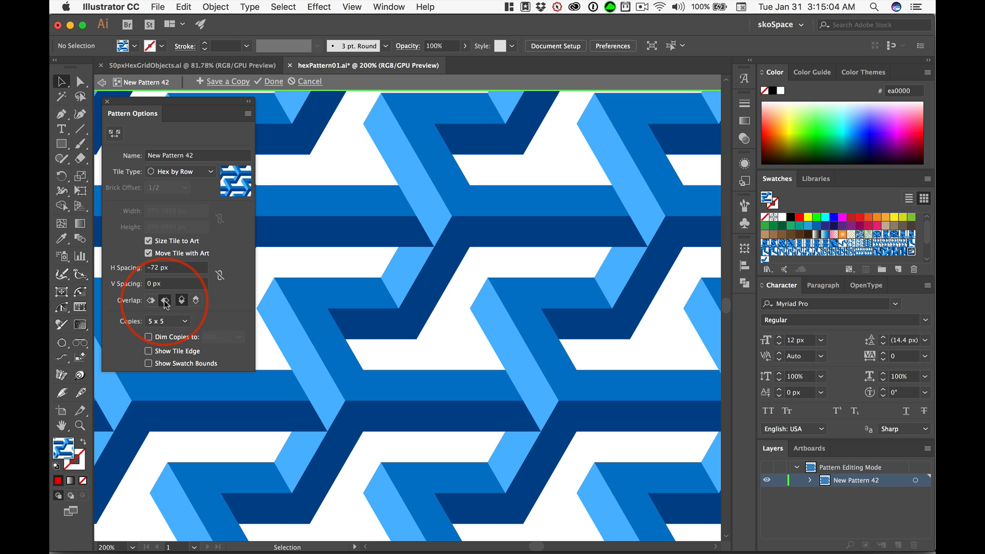
left_click(164, 302)
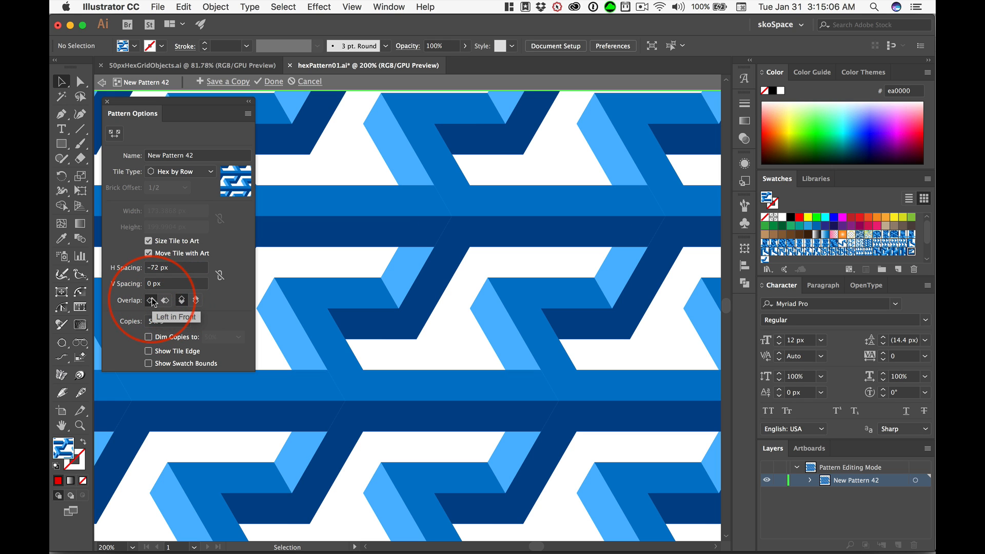
left_click(165, 302)
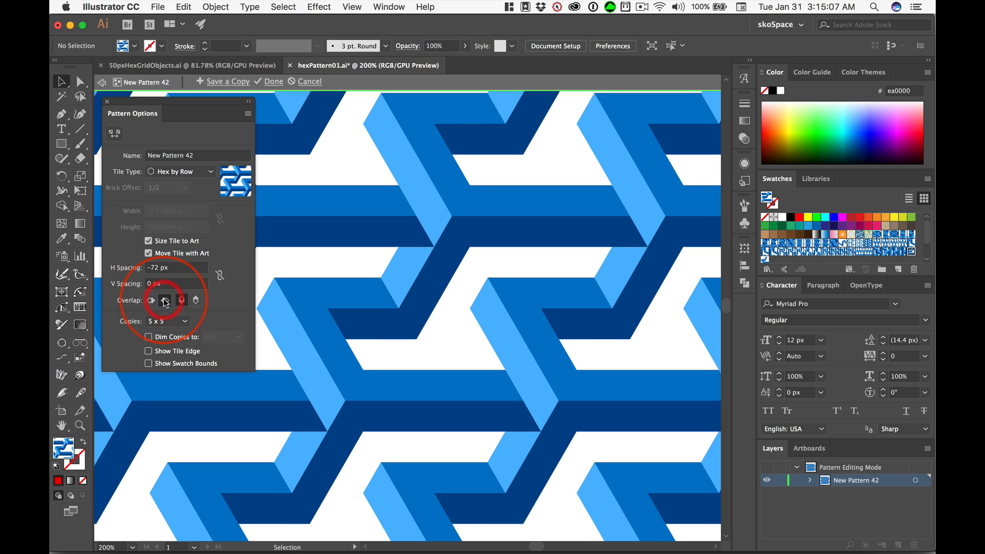
left_click(197, 301)
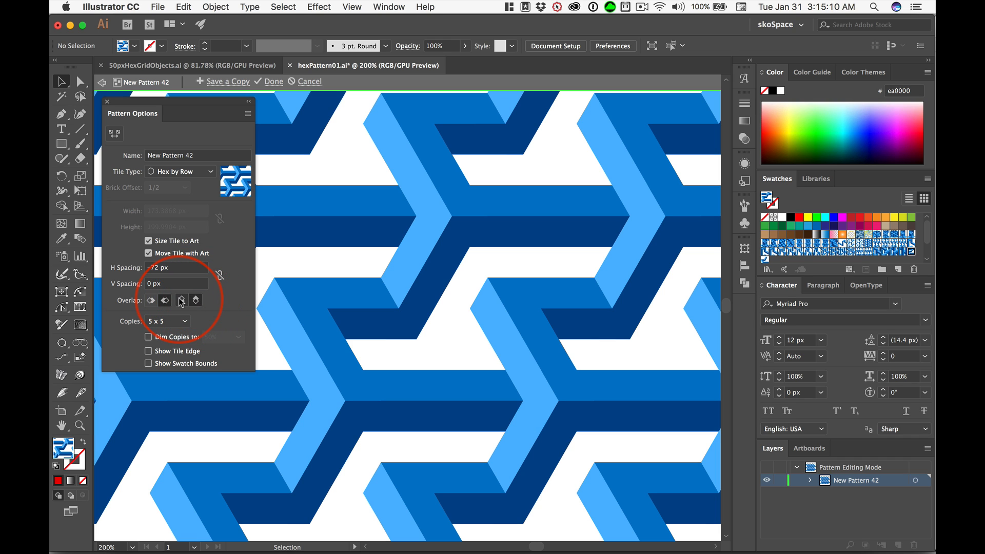
left_click(181, 301)
left_click(196, 300)
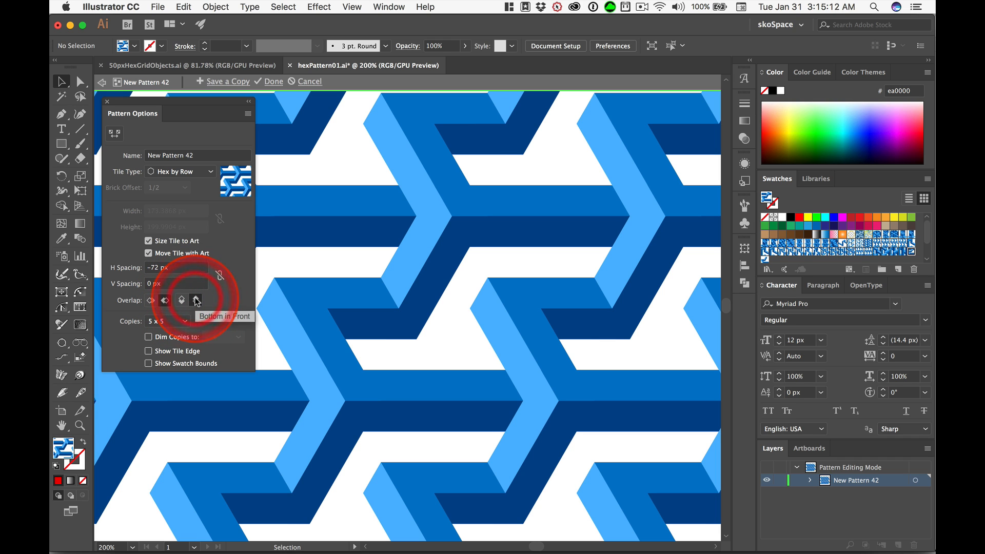
Increase the pattern's vertical spacing to 40 px to separate the rows of shapes.
left_click(170, 283)
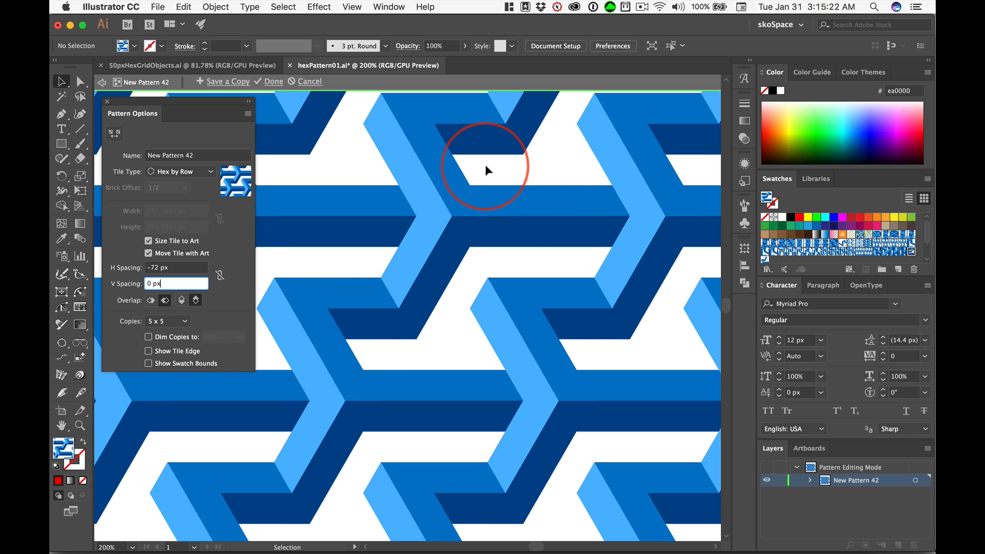
left_click(176, 283)
key("Up")
key("Up")
key("Up")
key("Up")
key("Up")
key("Up")
key("Up")
key("Up")
key("Up")
key("Up")
key("Up")
key("Up")
key("Up")
key("Up")
key("Up")
key("Up")
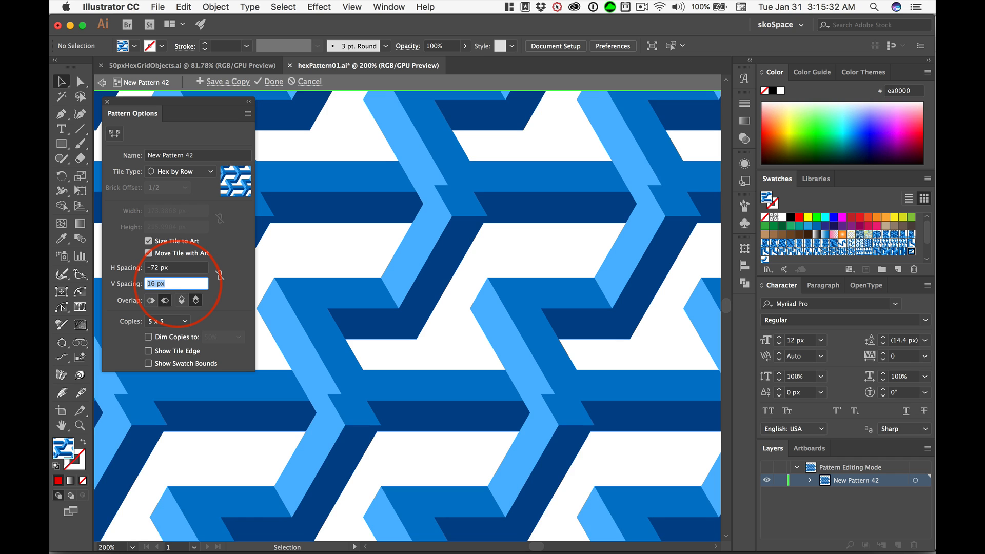
key("Up")
key("Up")
key("Up")
key("Up")
key("Up")
key("Up")
key("Up")
key("Up")
key("Up")
key("Up")
key("Up")
key("Up")
key("Up")
key("Up")
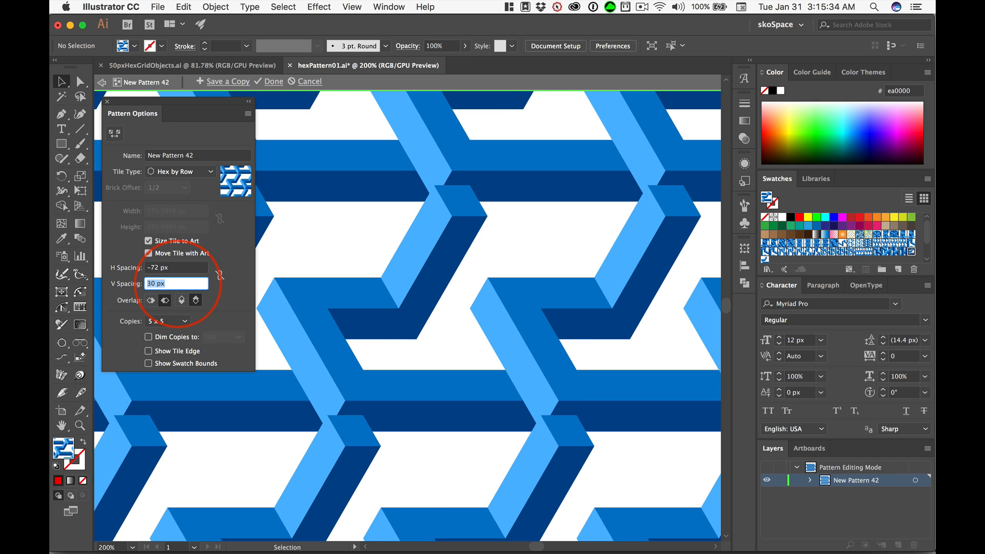
key("Up")
key("Up")
key("Up")
key("Up")
key("Up")
key("Up")
key("Up")
key("Up")
key("Up")
key("Up")
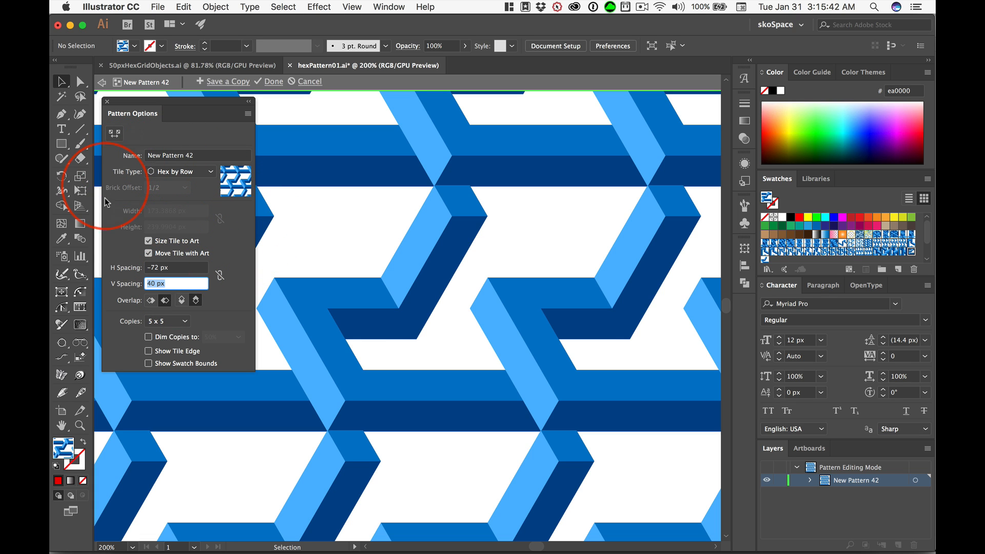
Change the pattern's tile type to Brick by Row.
left_click(169, 174)
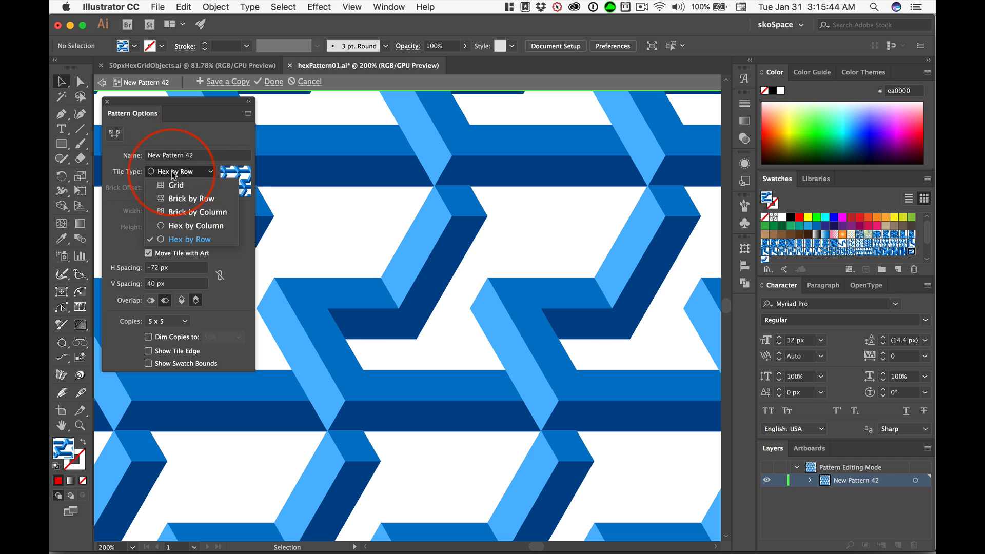
left_click(183, 198)
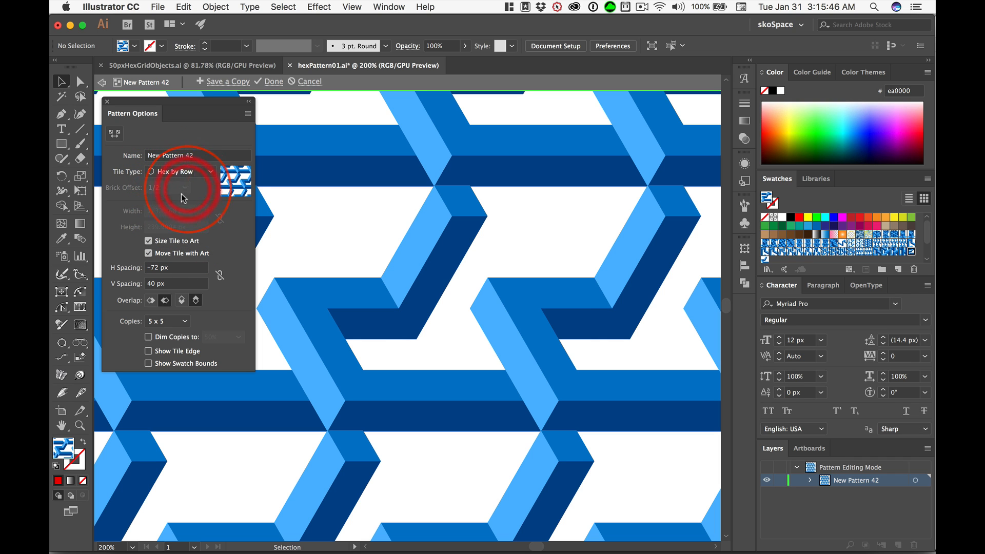